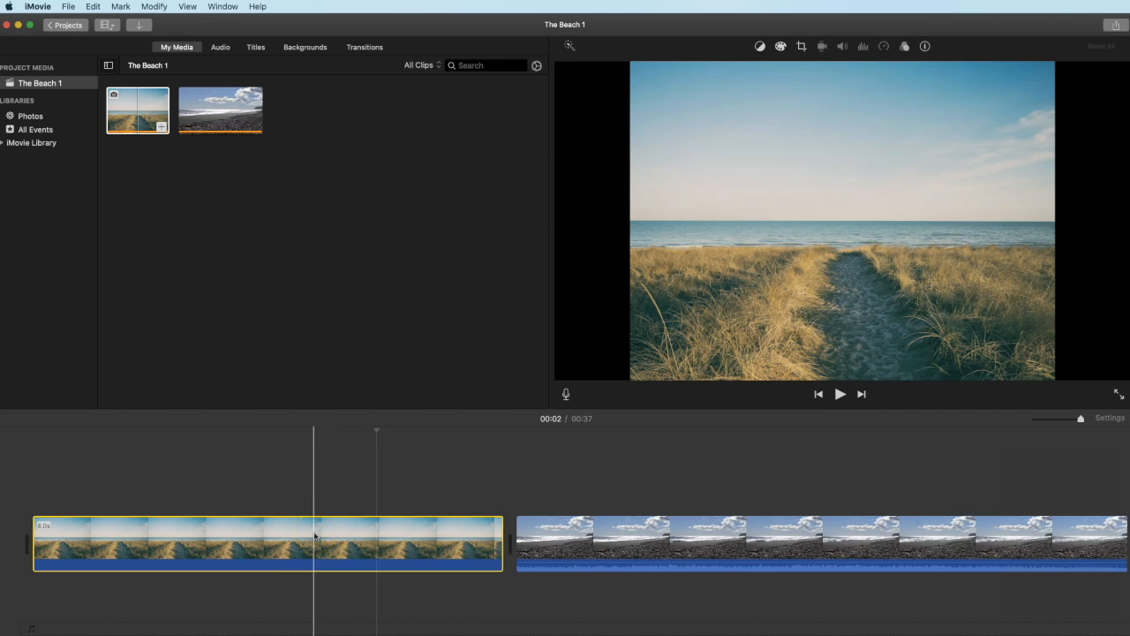
Step: Delete both clips, the grassy beach path photo and the pebble beach video, from the timeline
click(382, 542)
key(m)
key(Delete)
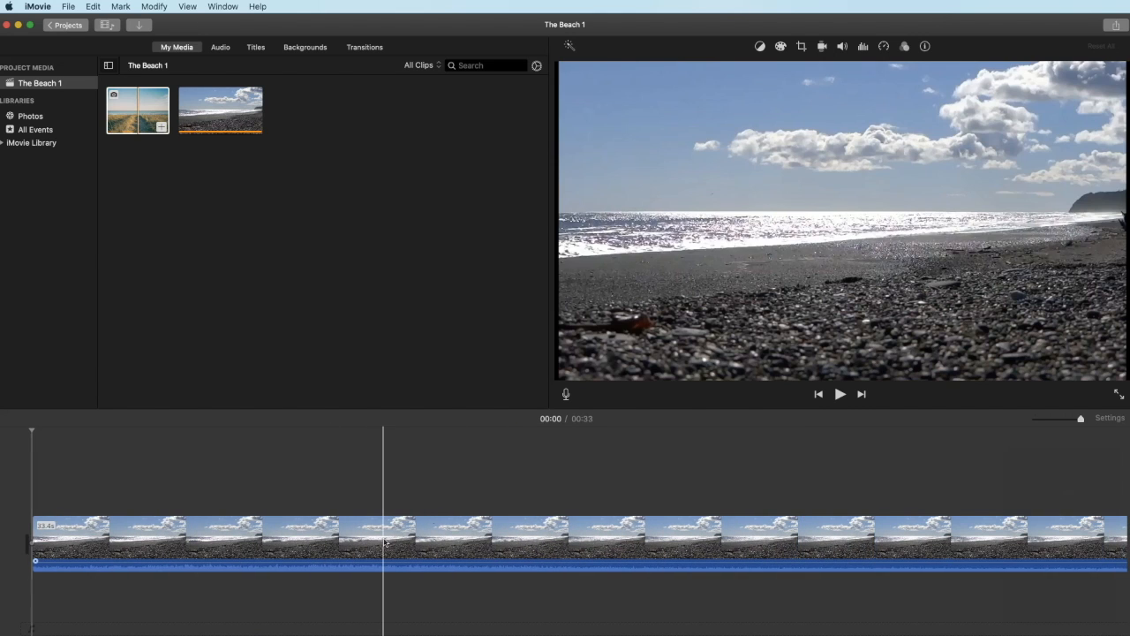
key(Delete)
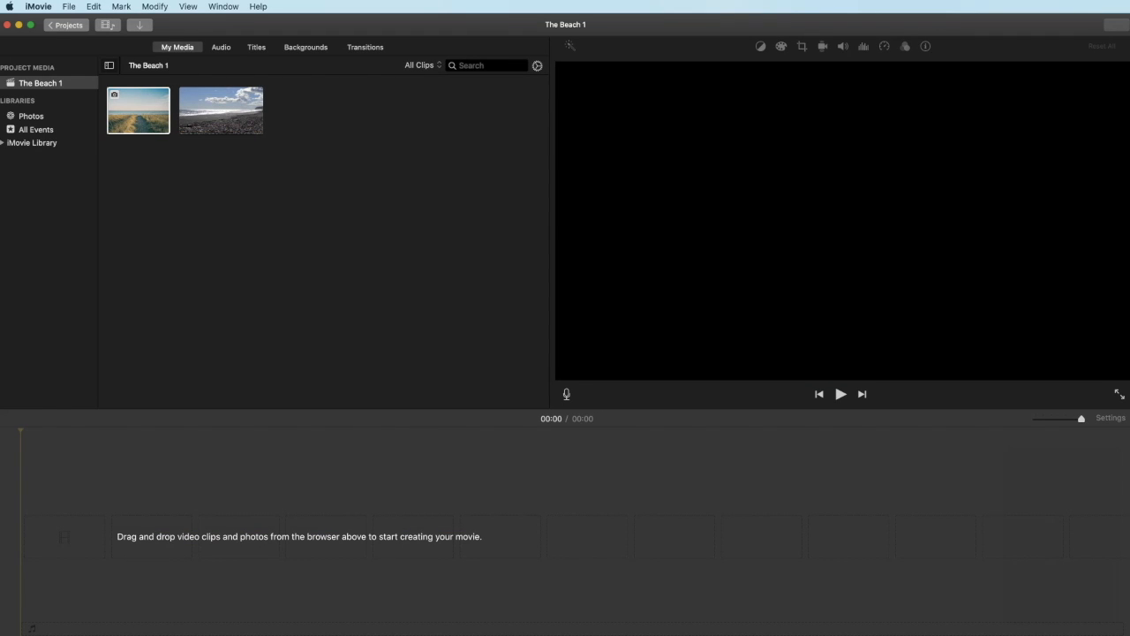
Step: Delete the beach path photo and the pebble beach video from the event's media
click(139, 110)
right_click(140, 111)
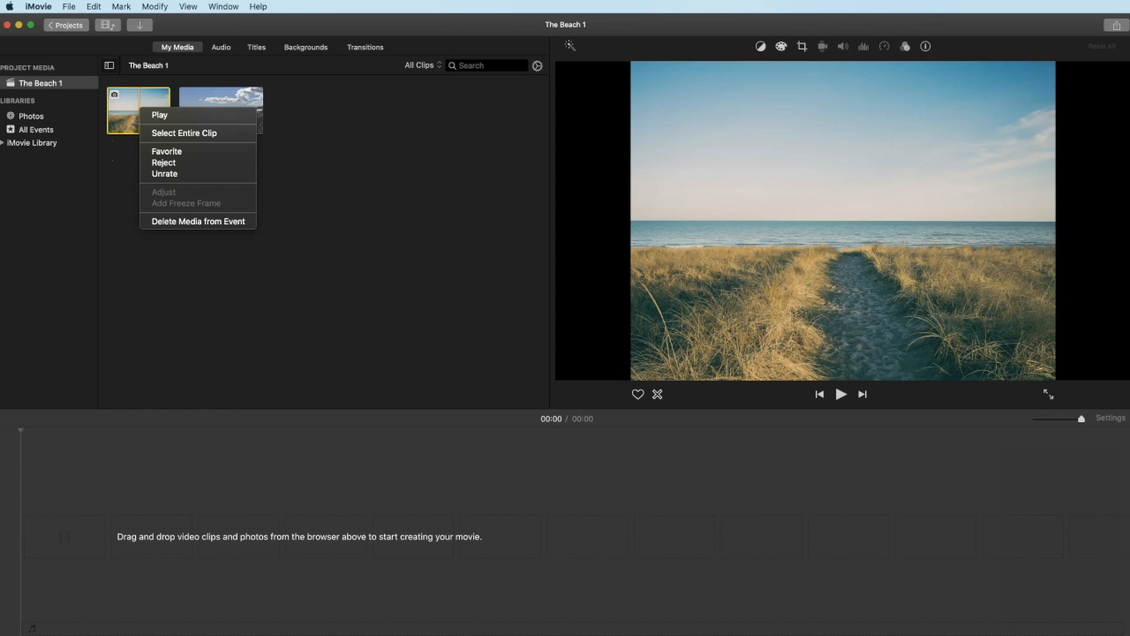
click(138, 118)
right_click(139, 120)
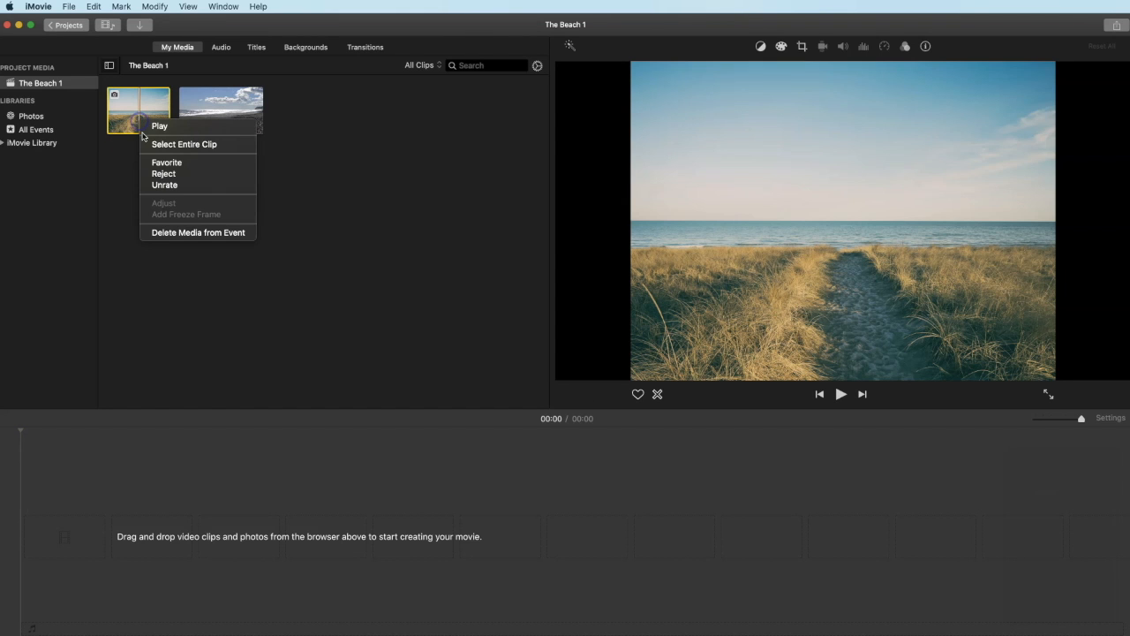
click(204, 234)
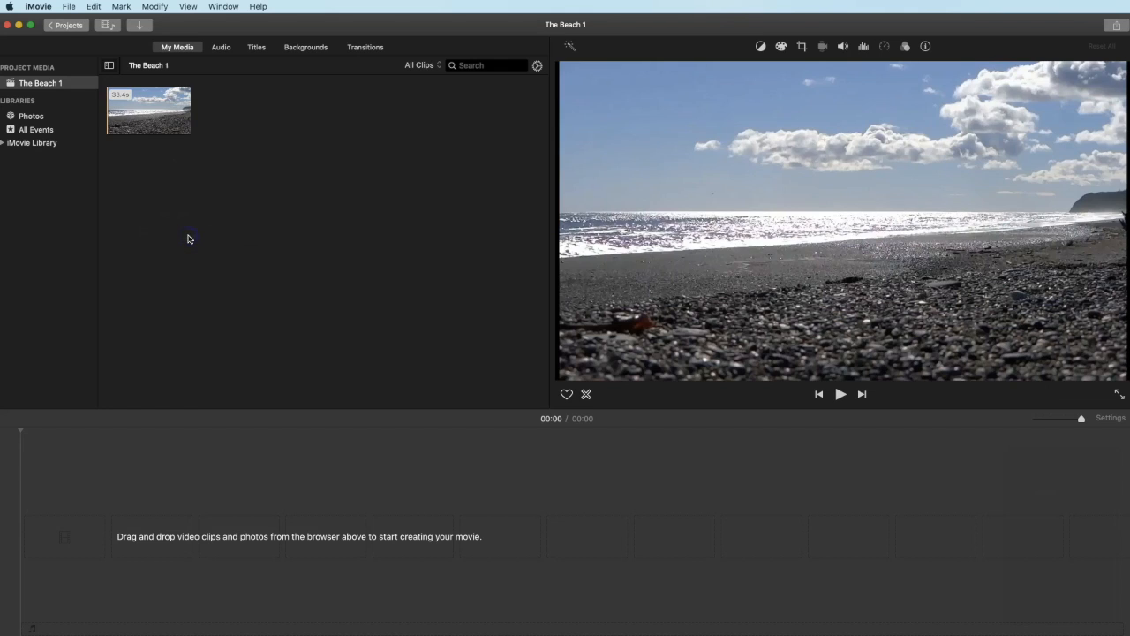
click(152, 129)
right_click(146, 111)
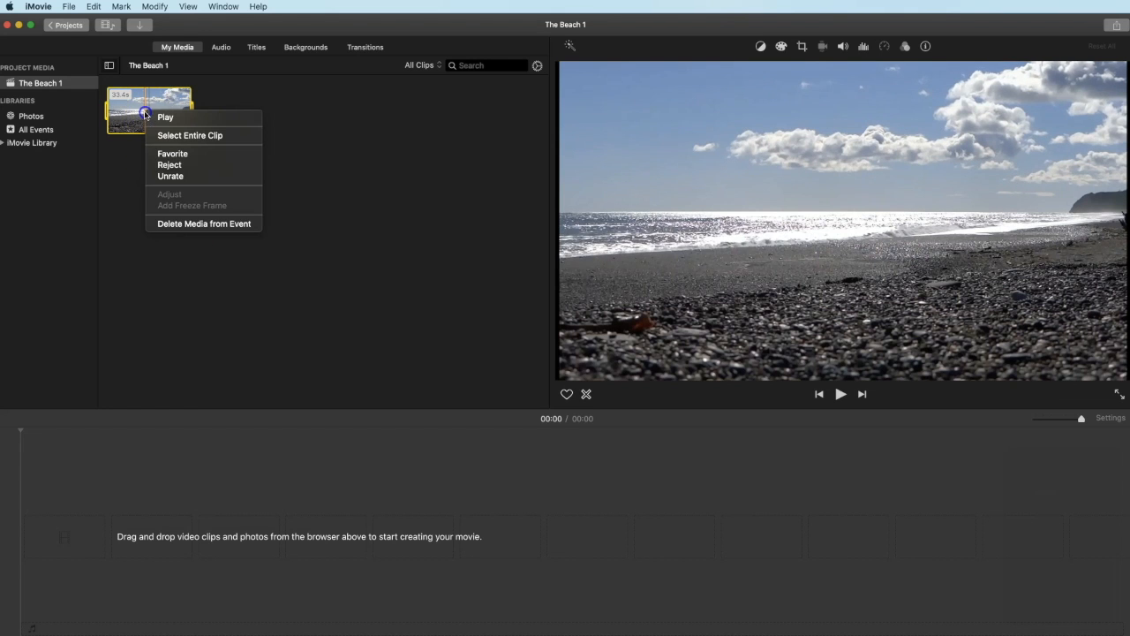
click(172, 223)
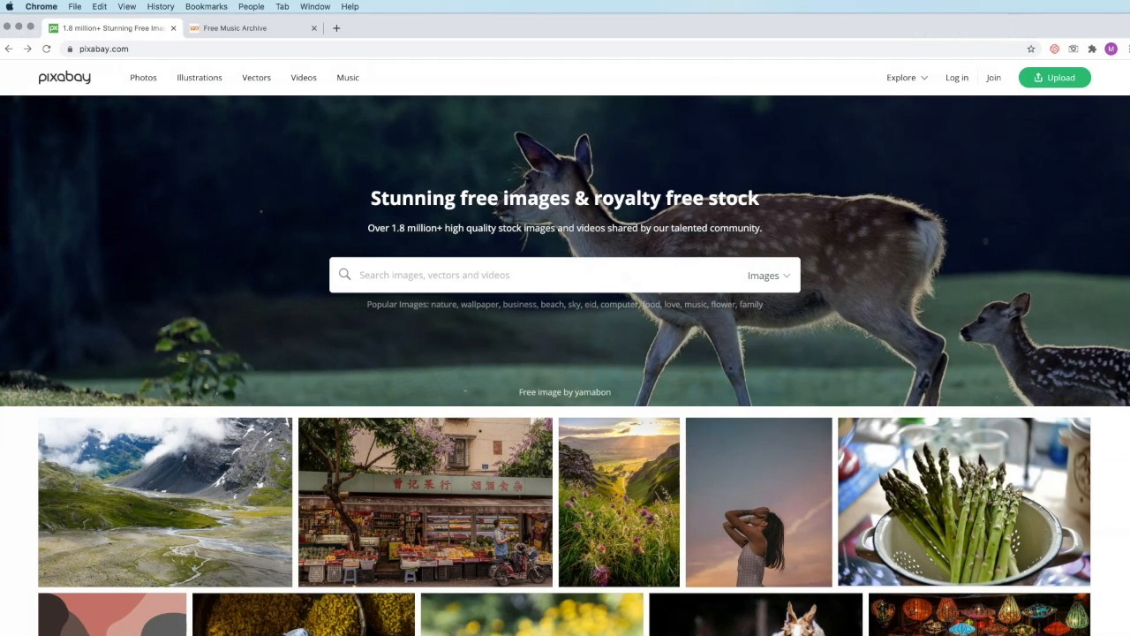
Step: View the Free Music Archive site as a source of music
click(235, 33)
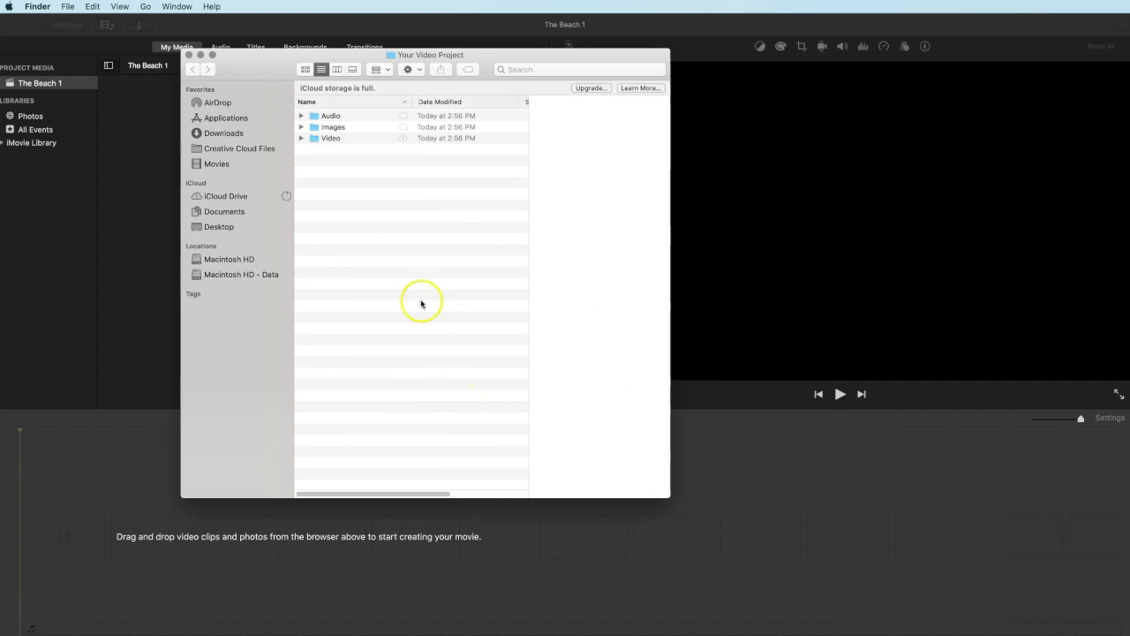
Step: Switch to Finder and examine the Audio, Images, Video and Story Board folders of Your Video Project
click(318, 116)
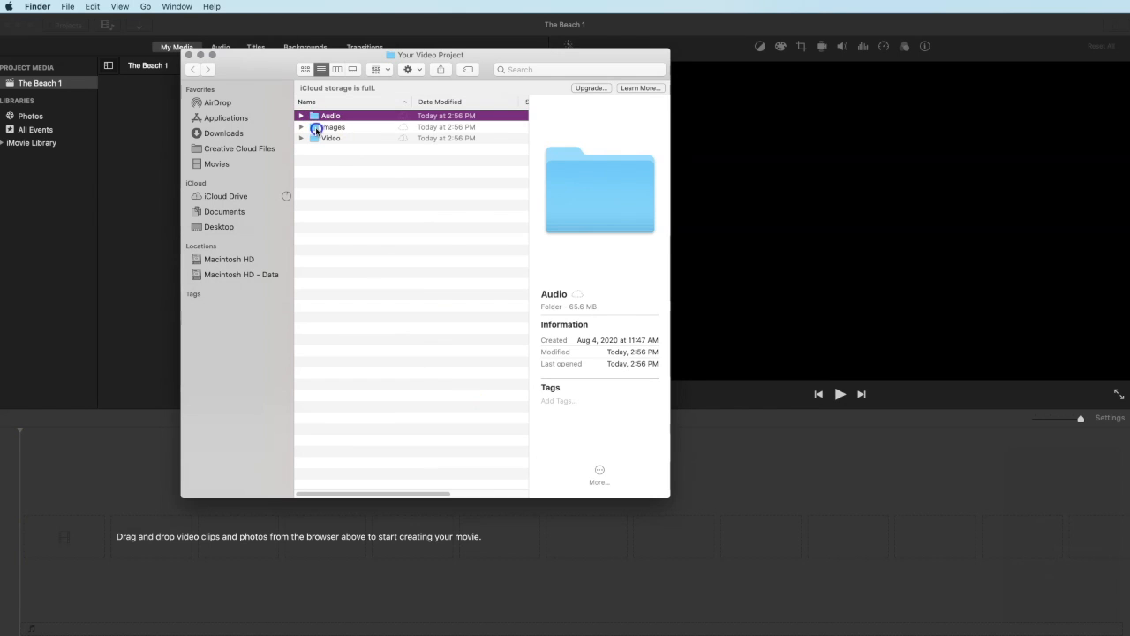
click(334, 128)
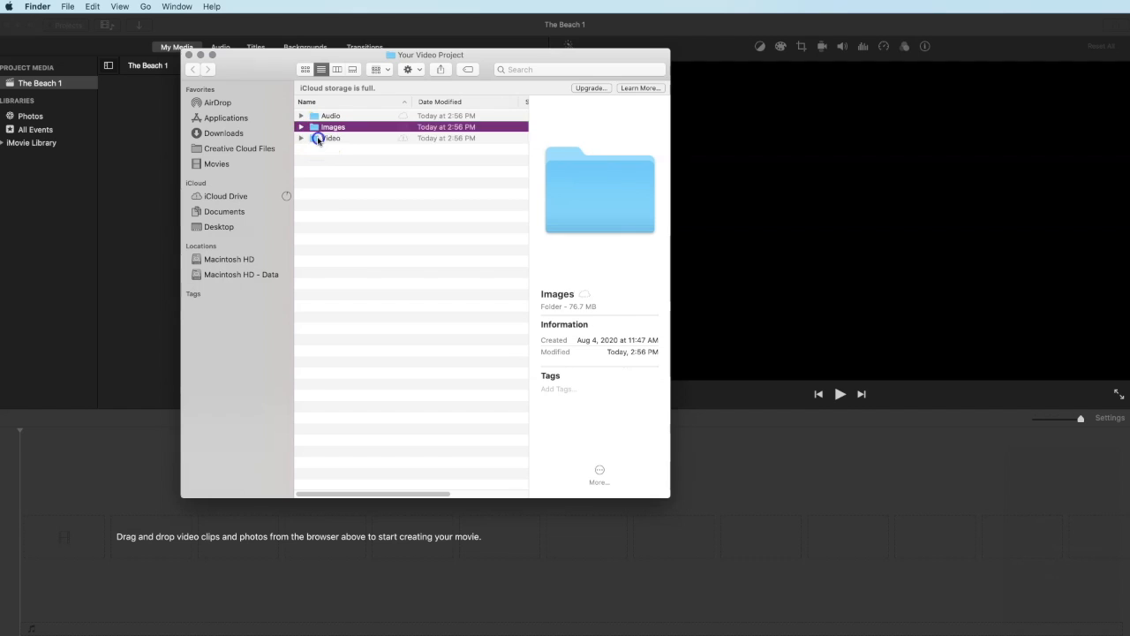
click(325, 139)
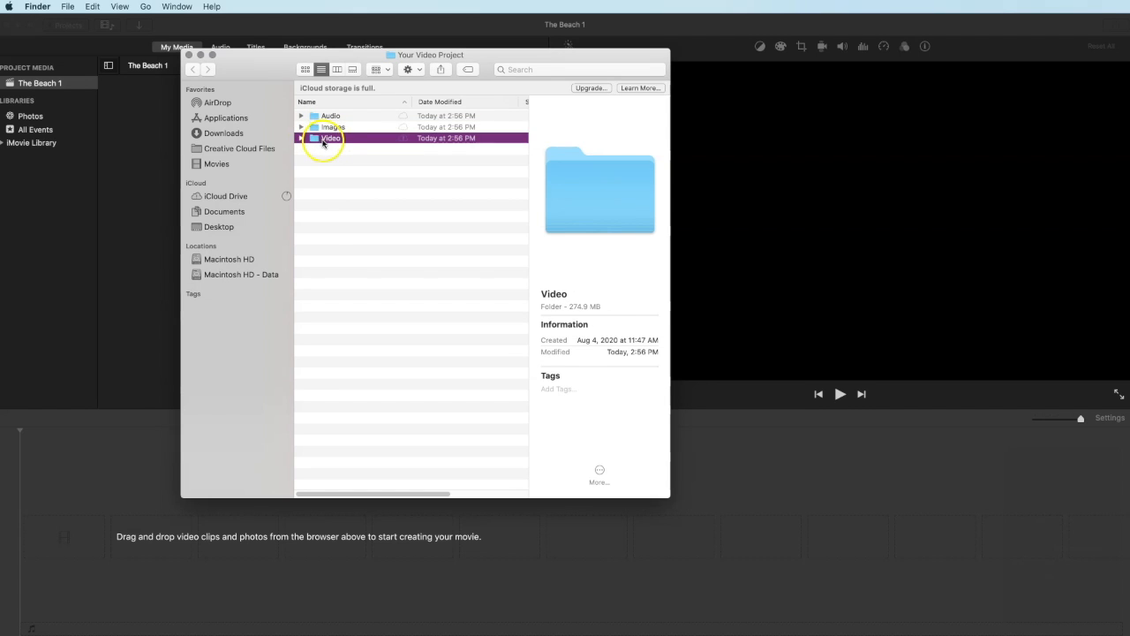
click(302, 116)
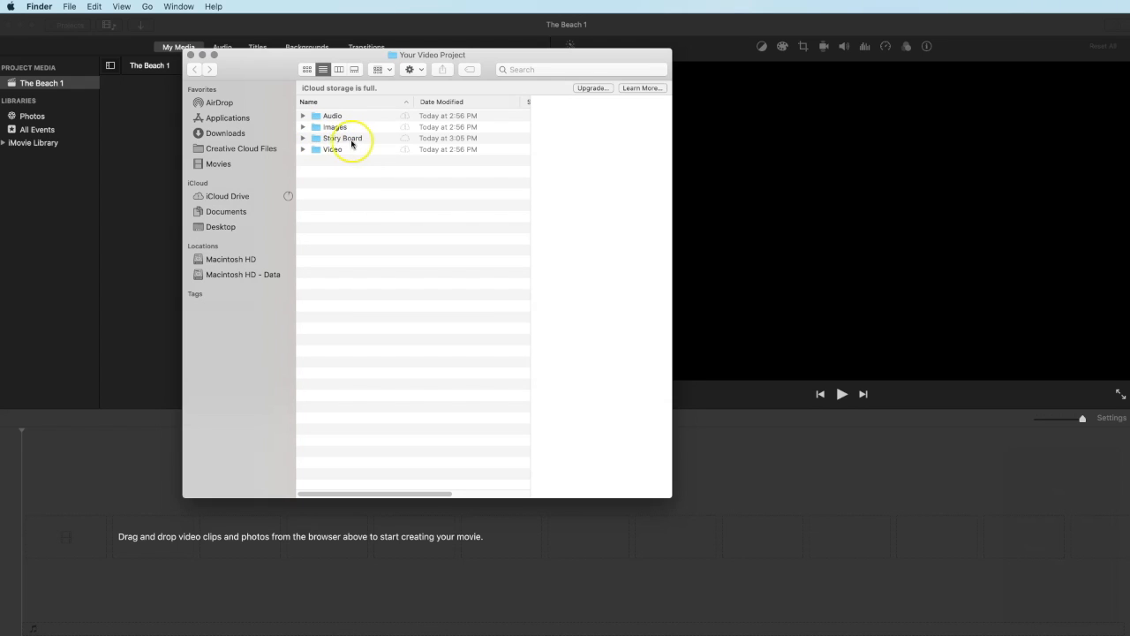
click(330, 141)
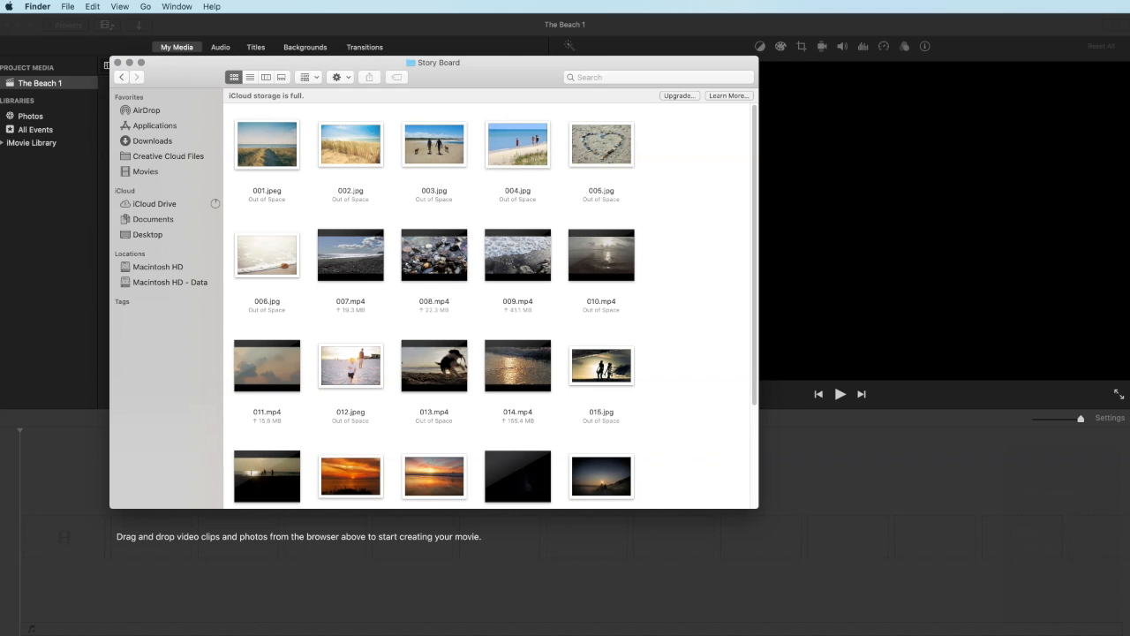
mouse_move(752, 119)
mouse_down()
mouse_move(750, 220)
mouse_move(756, 108)
mouse_up()
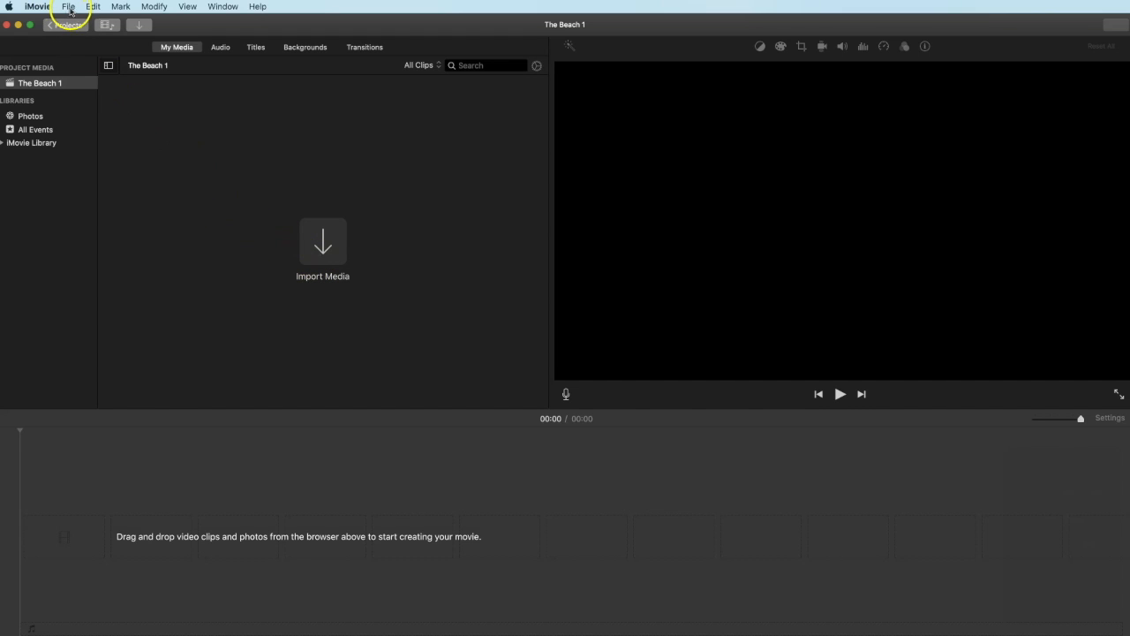
Step: Import all the numbered files, 001.jpeg through 021.jpeg, from the Story Board folder into the project media
click(69, 7)
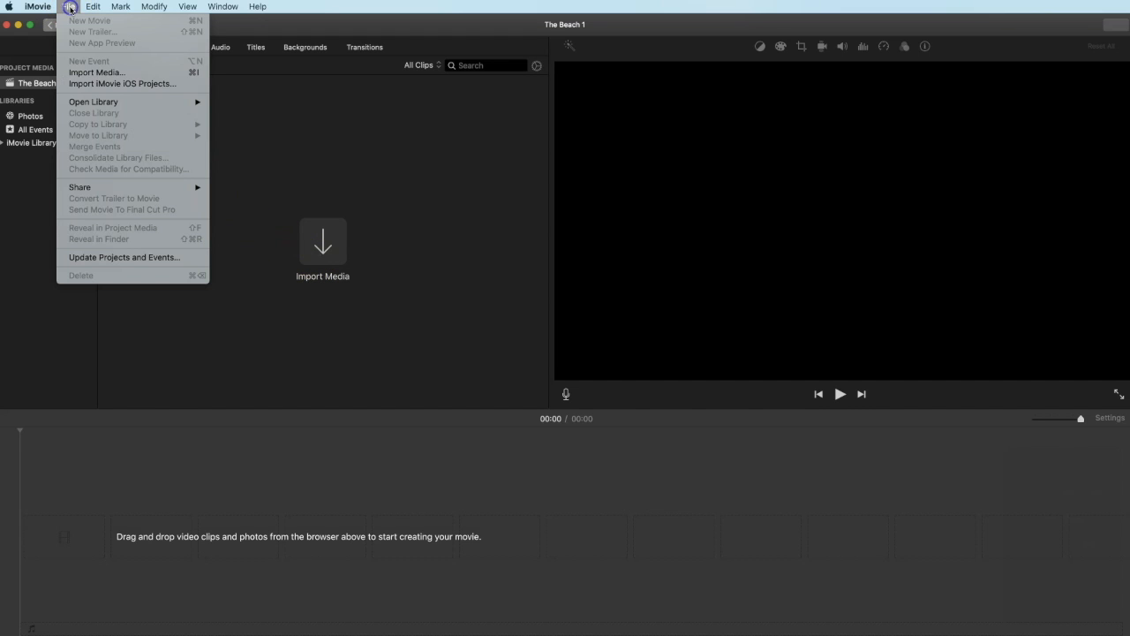
click(103, 74)
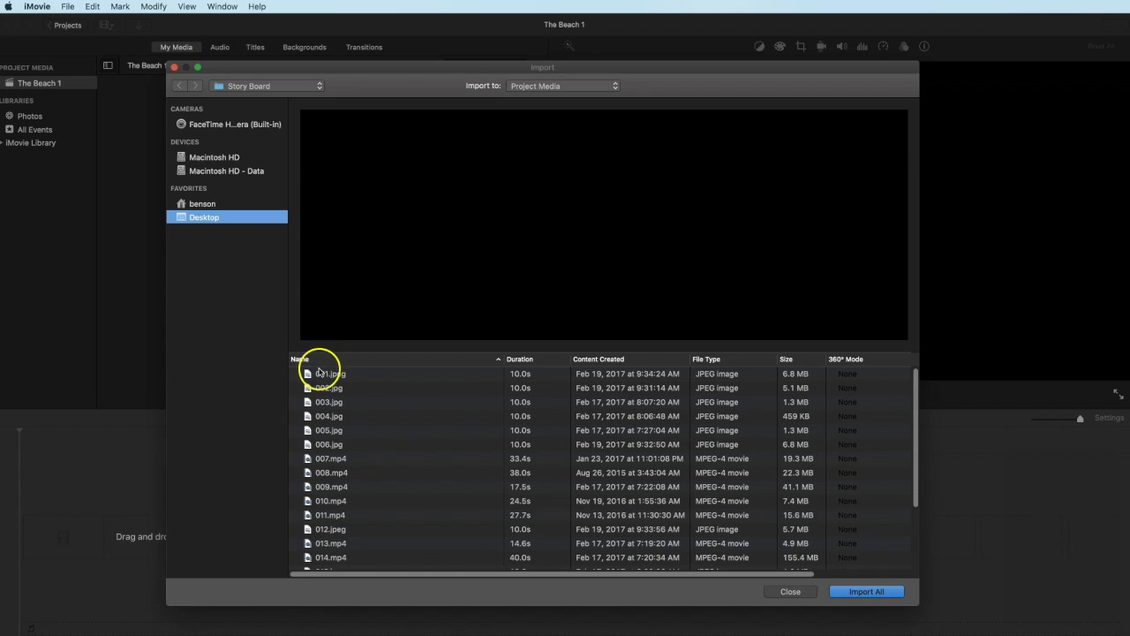
click(325, 376)
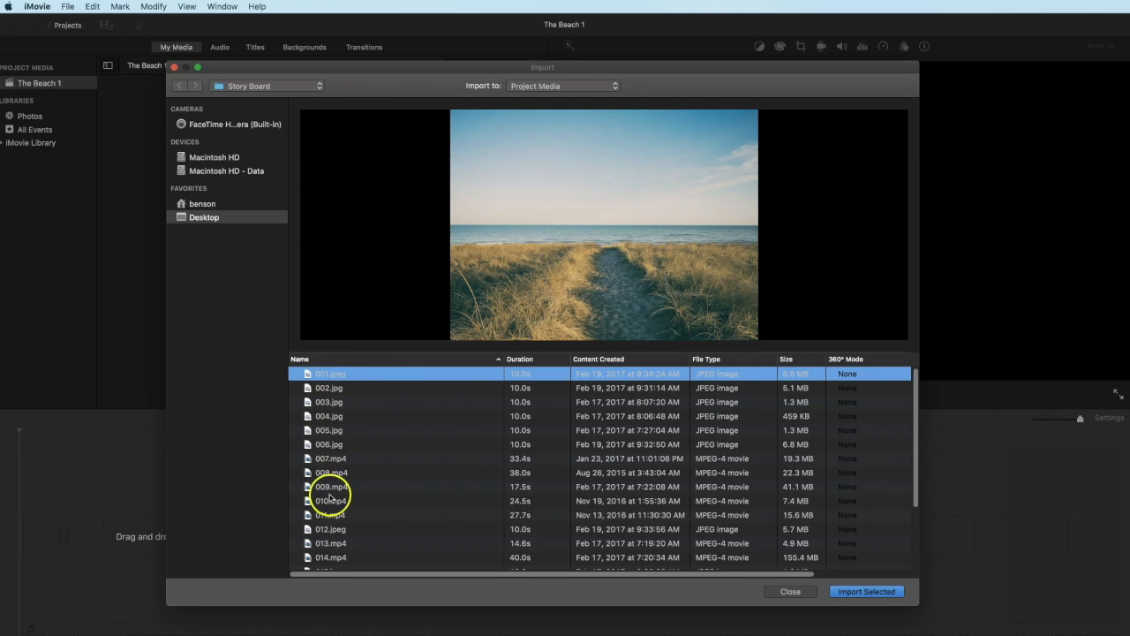
scroll(333, 500, down, 4)
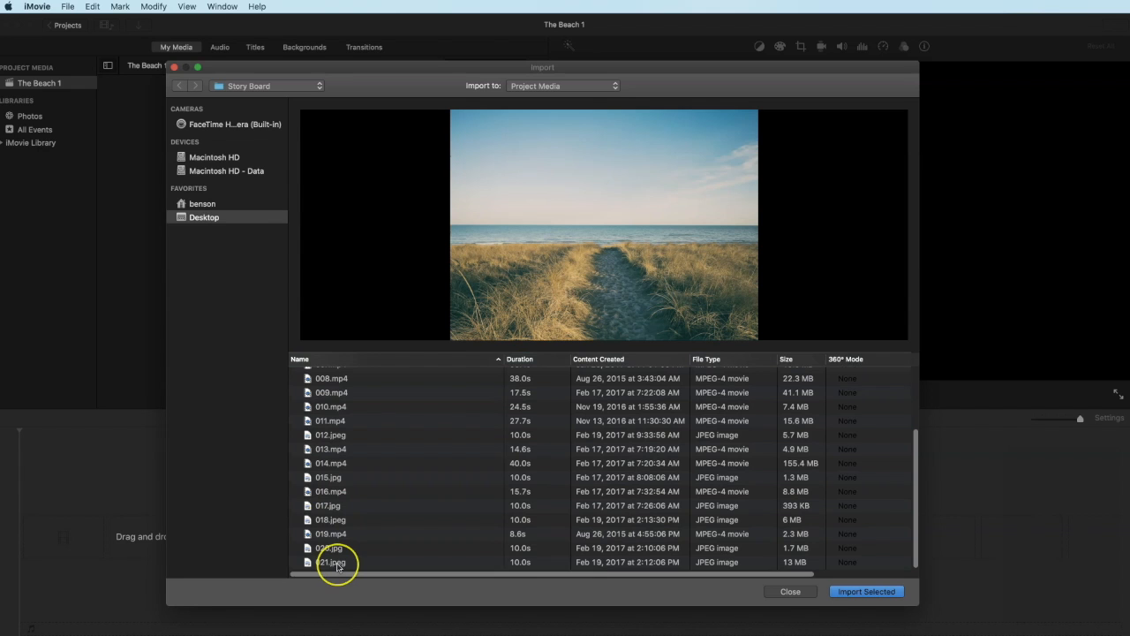
shift+click(336, 566)
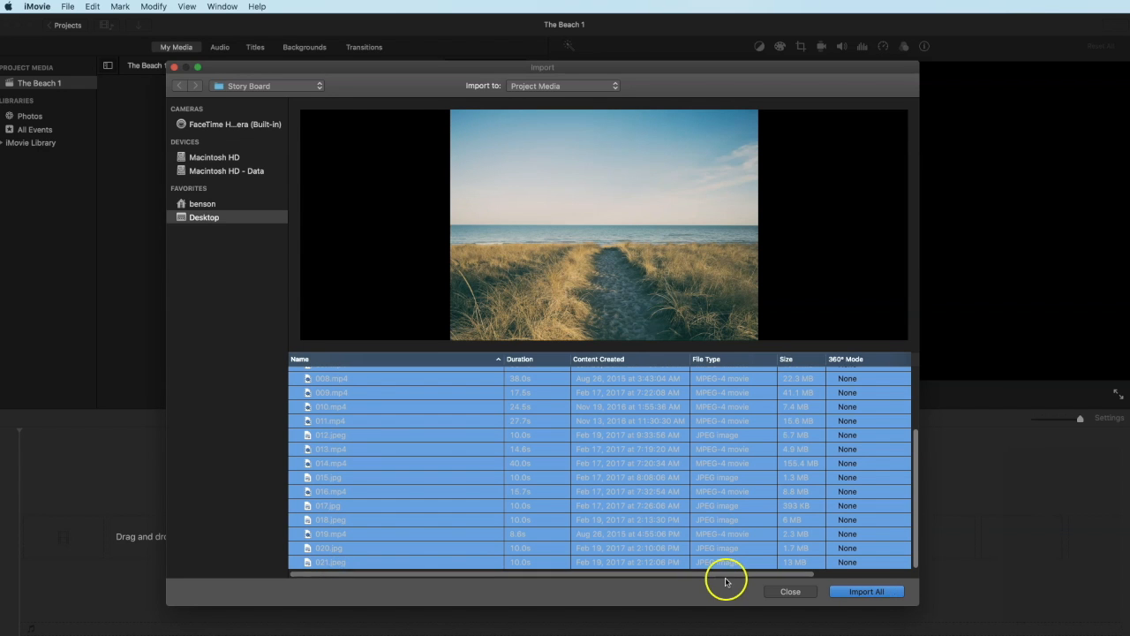
click(867, 591)
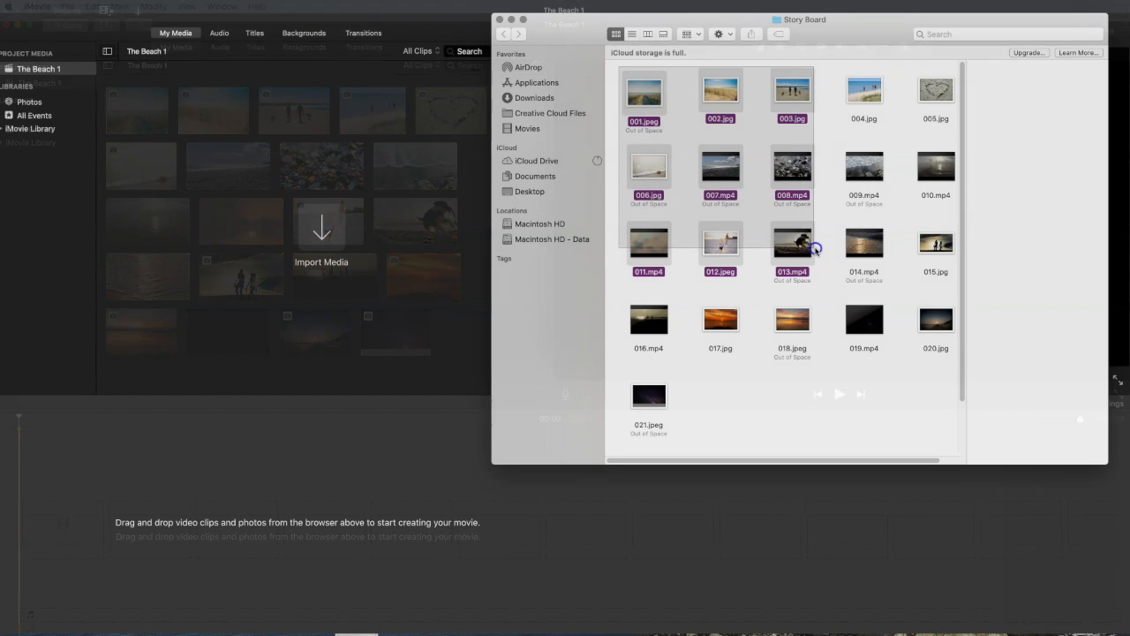
Step: Add all the files in Finder's Story Board folder, 001.jpeg through 021.jpeg, to The Beach 1 project's media
drag(812, 245, 946, 411)
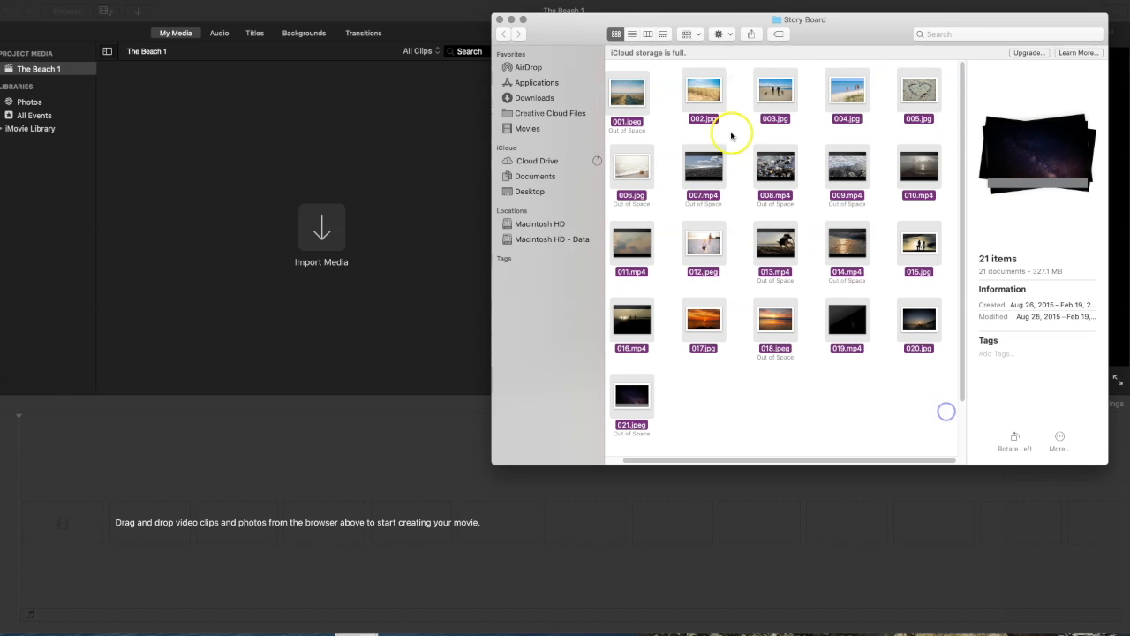
drag(633, 94, 344, 159)
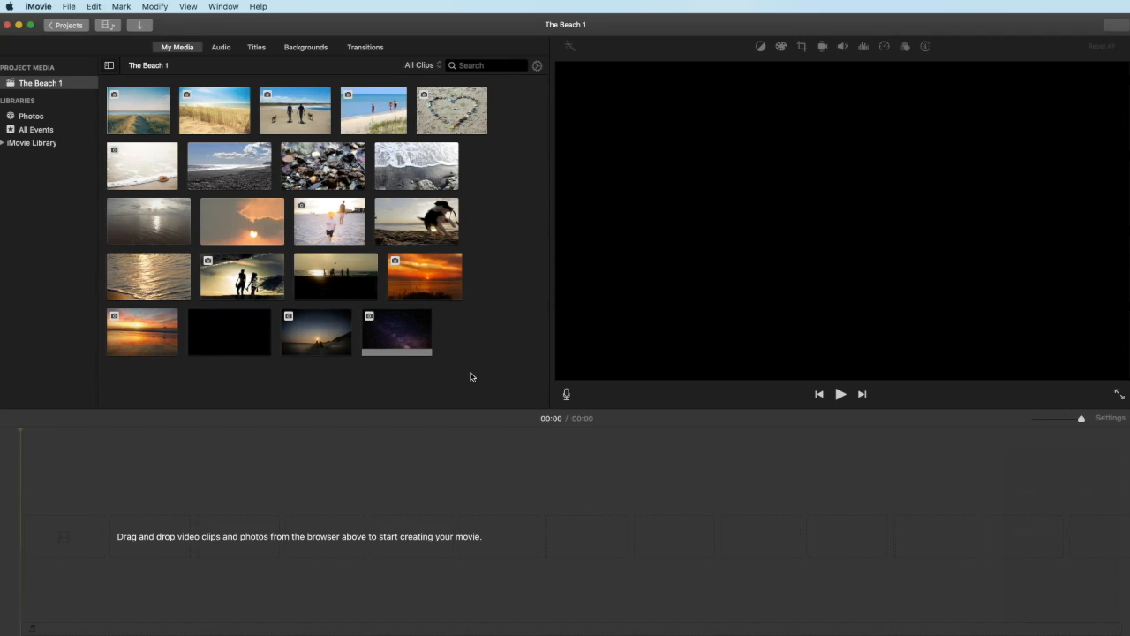
Step: Sort the project media clips by name in ascending order
click(479, 352)
right_click(479, 353)
click(512, 369)
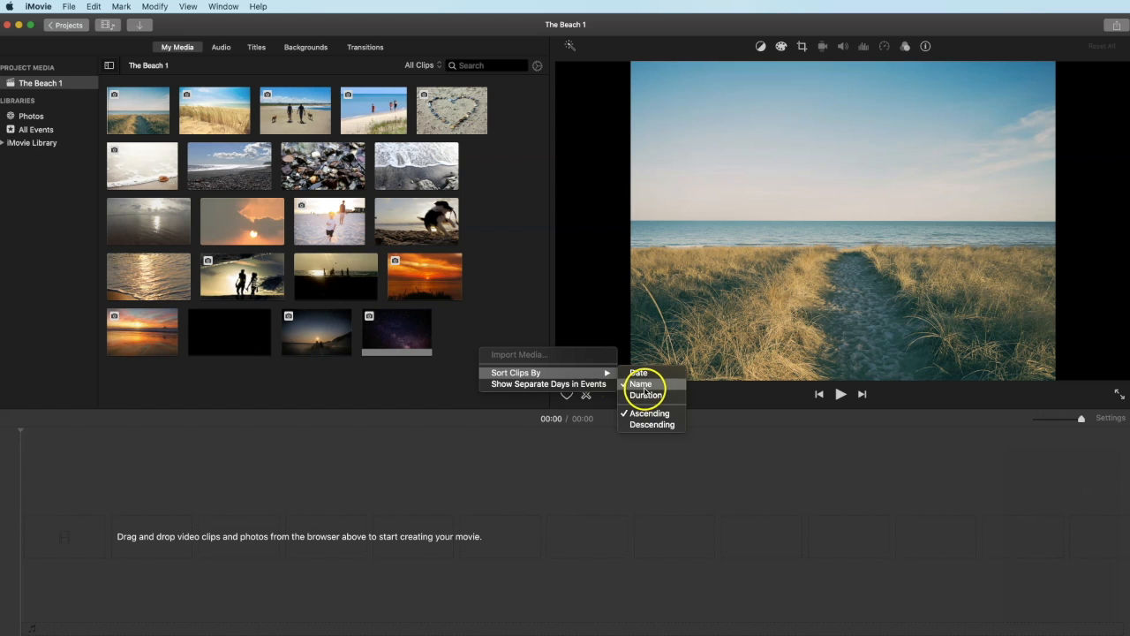
click(649, 415)
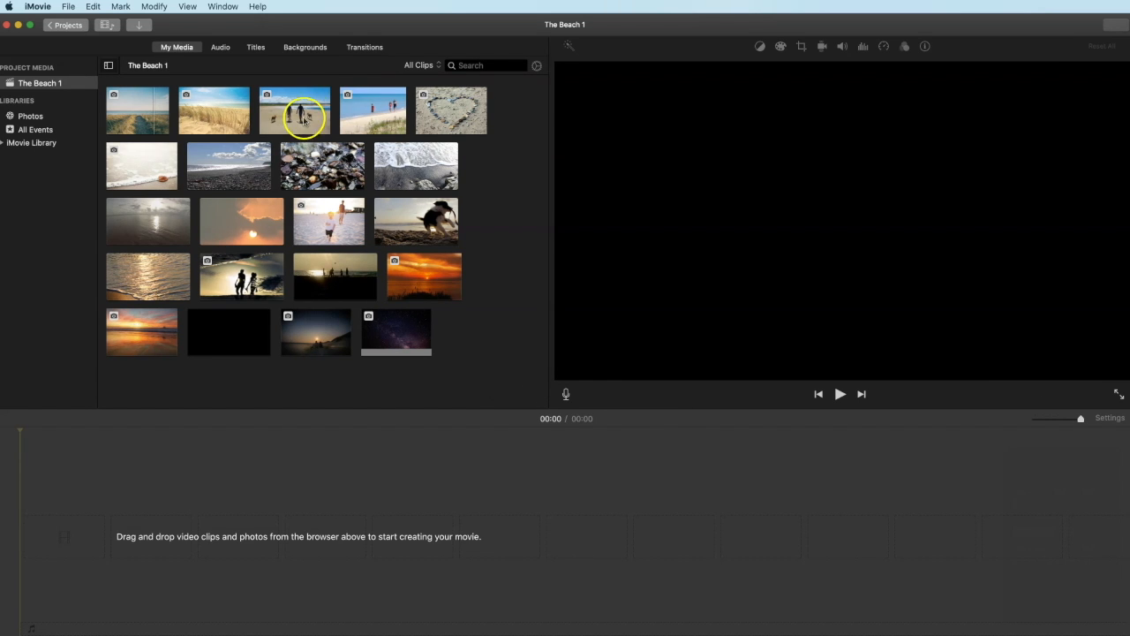
Step: Add the first nine media clips, from the beach path photo to the foamy wave video, to the empty timeline
click(196, 126)
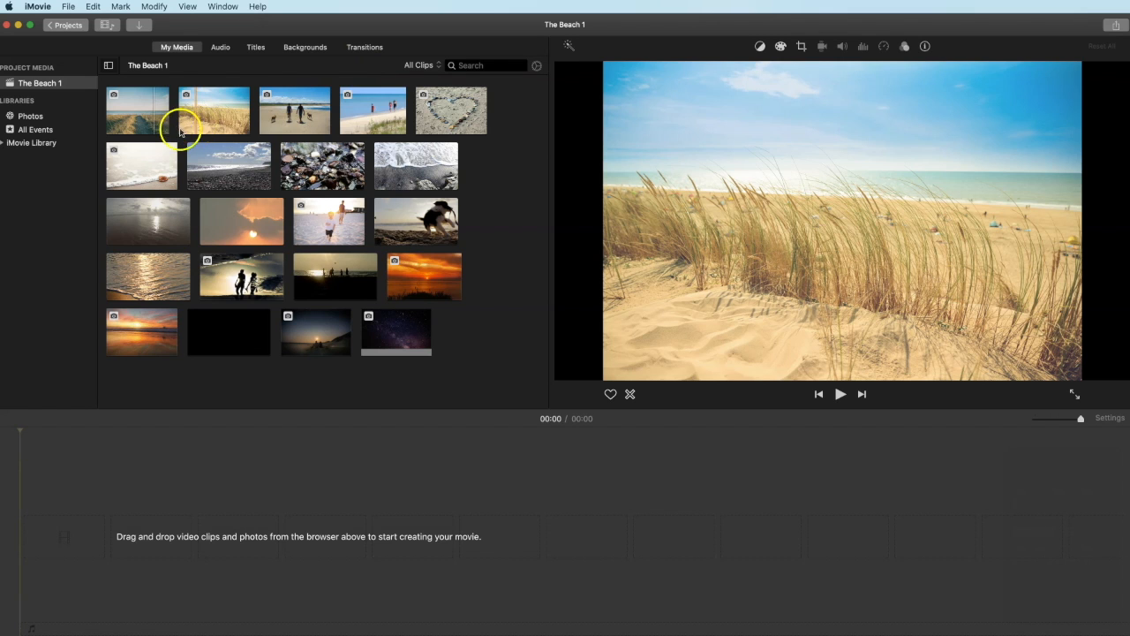
click(139, 117)
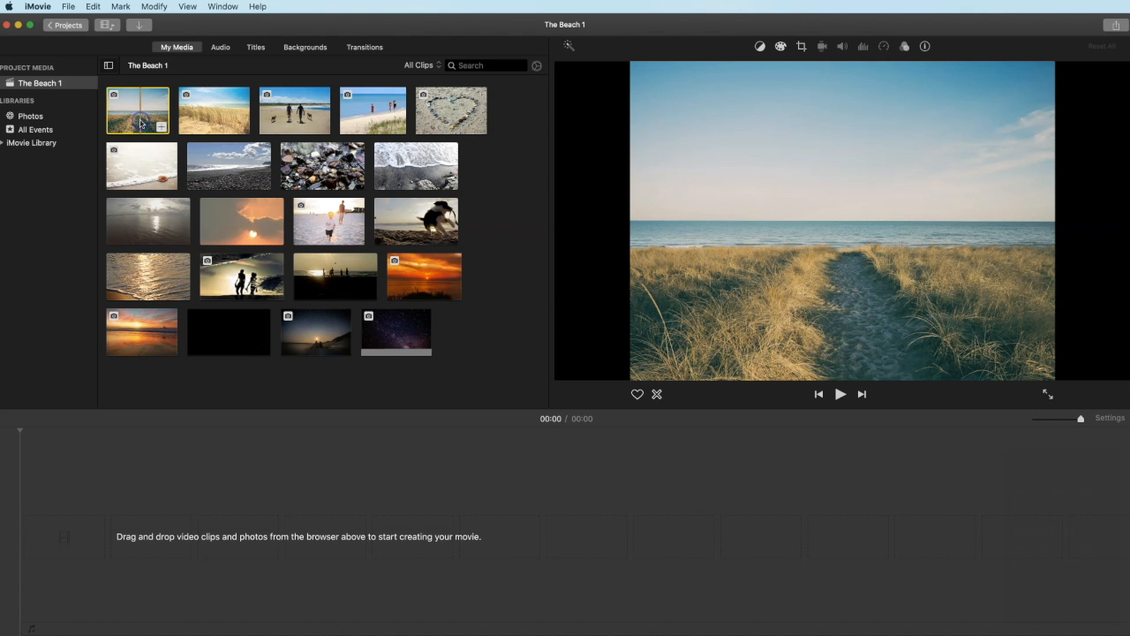
shift+click(410, 168)
drag(386, 174, 81, 536)
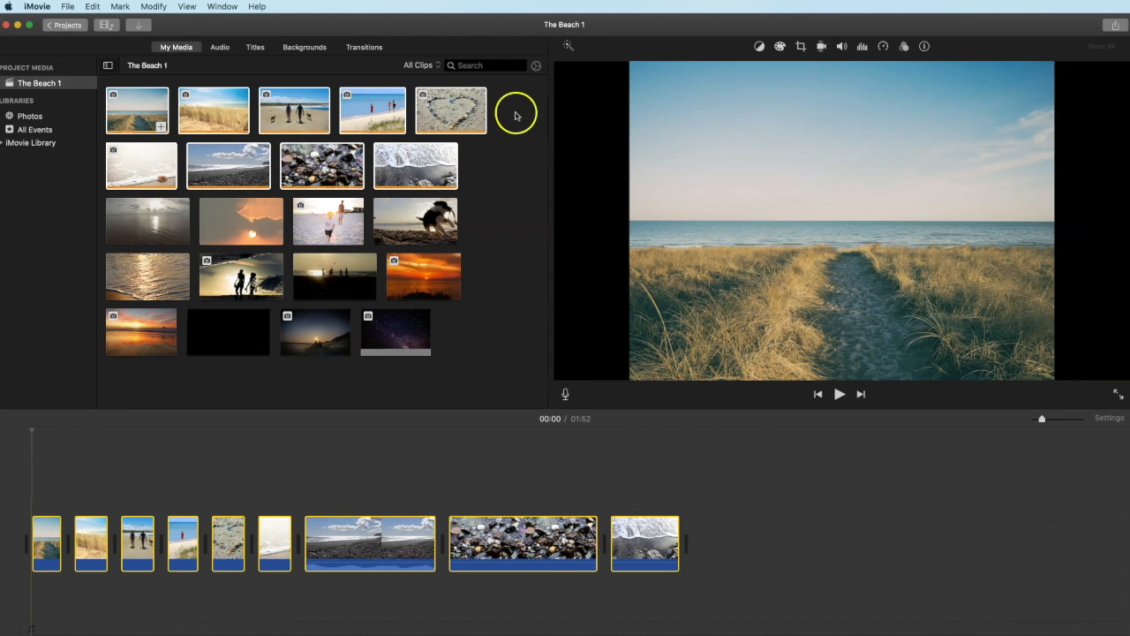
Step: Add a Centered title before the first clip in the timeline and replace its text with "The Beach"
click(257, 48)
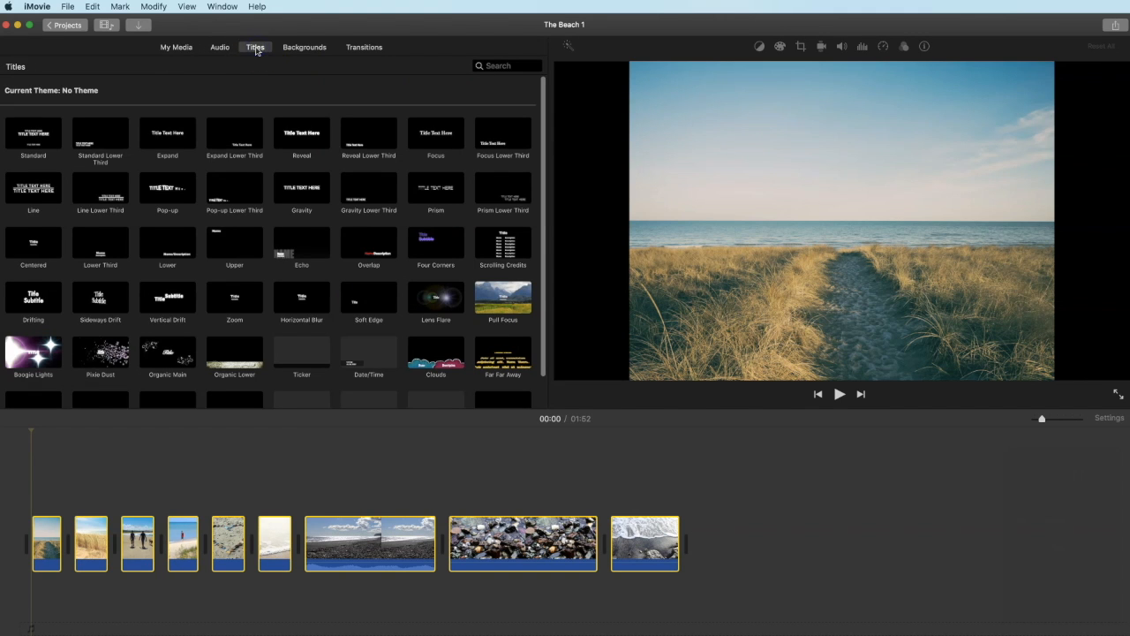
click(38, 249)
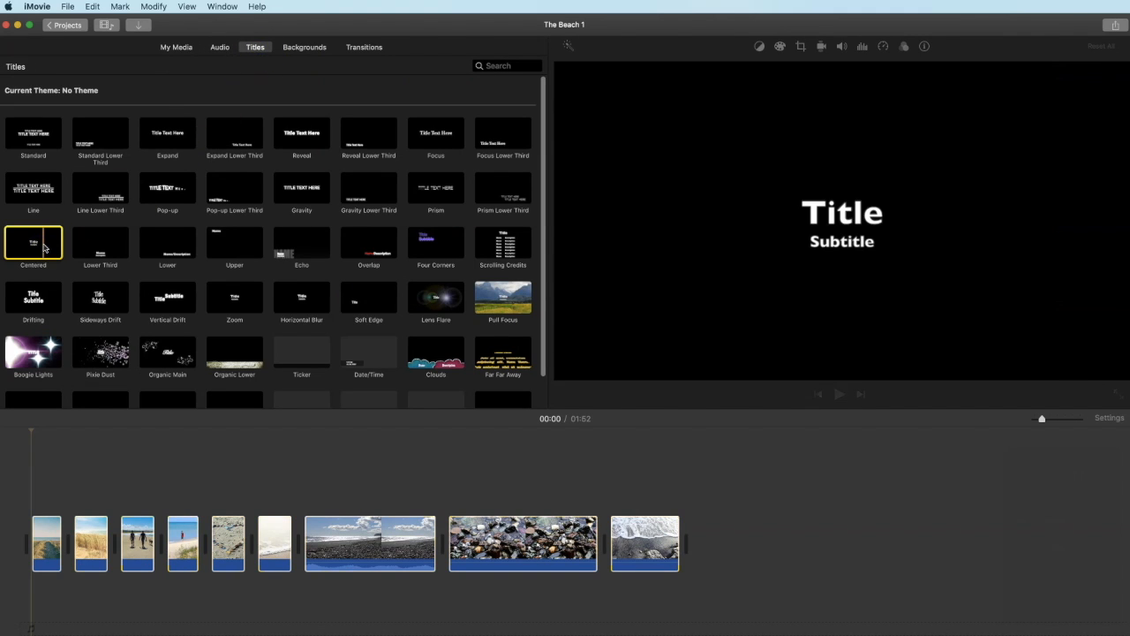
drag(38, 249, 28, 521)
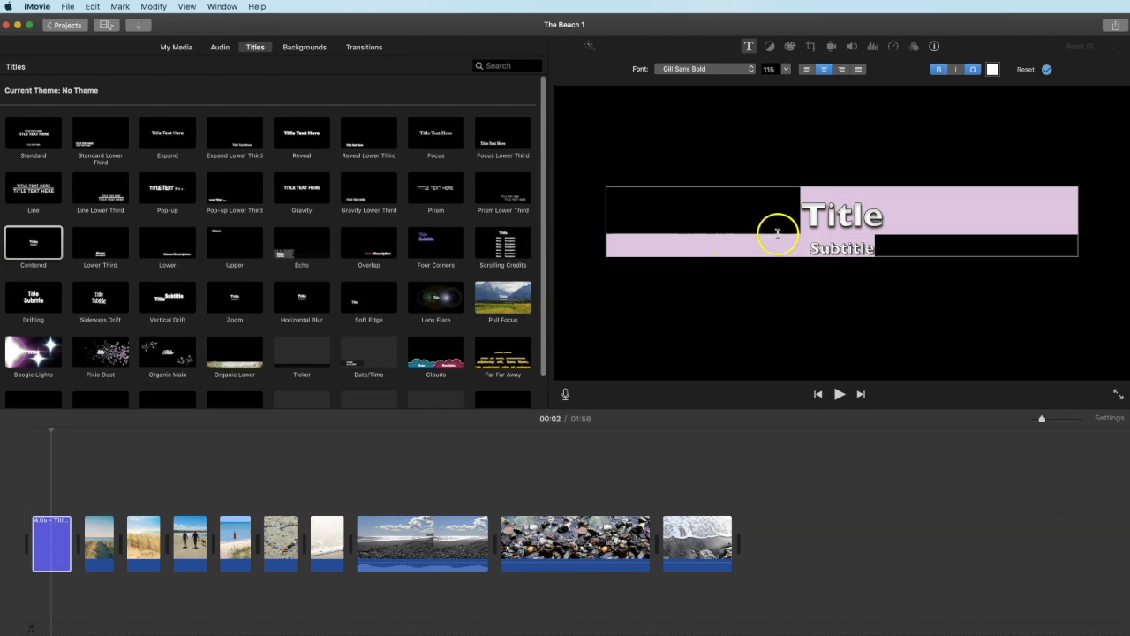
text(T)
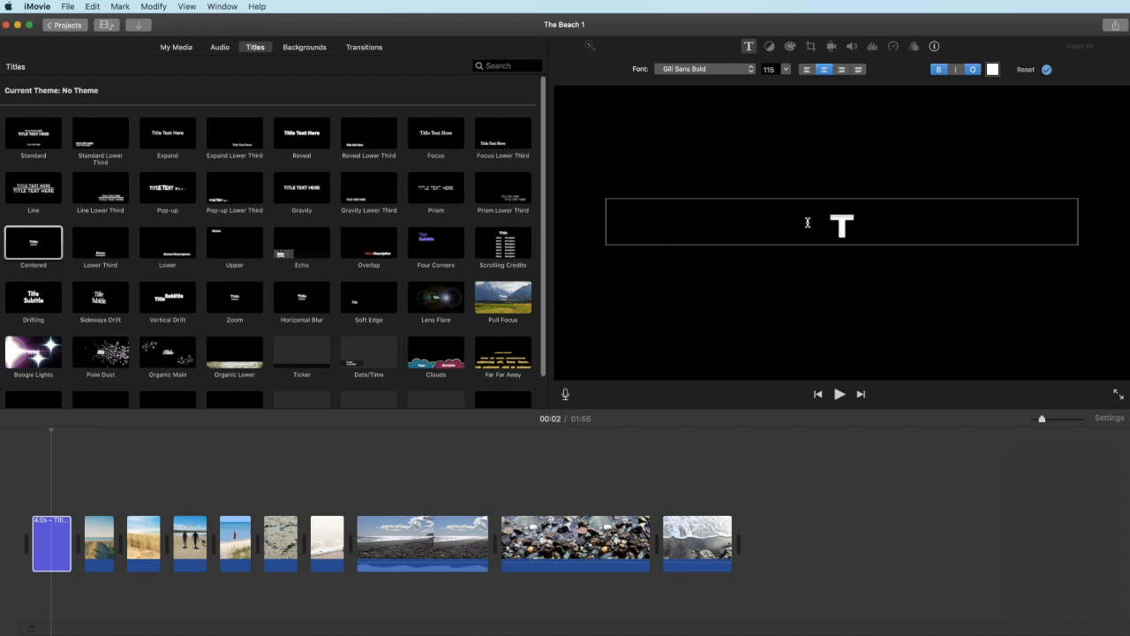
text(he Beach)
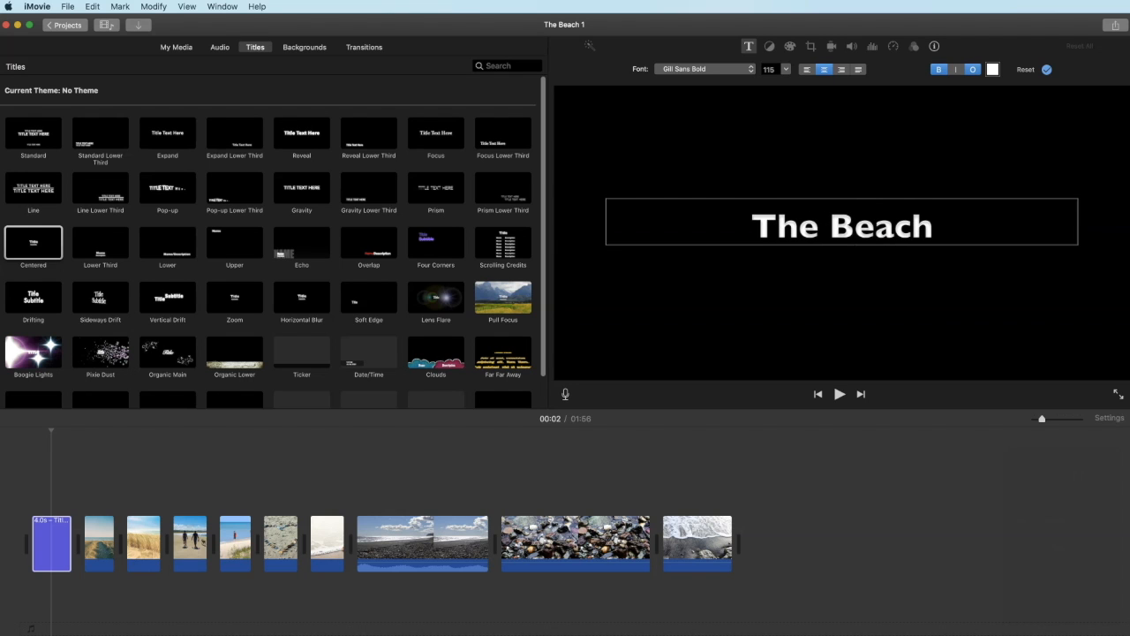
key(Return)
Step: Look through the font, size and colour options for the title text "The Beach"
double_click(913, 222)
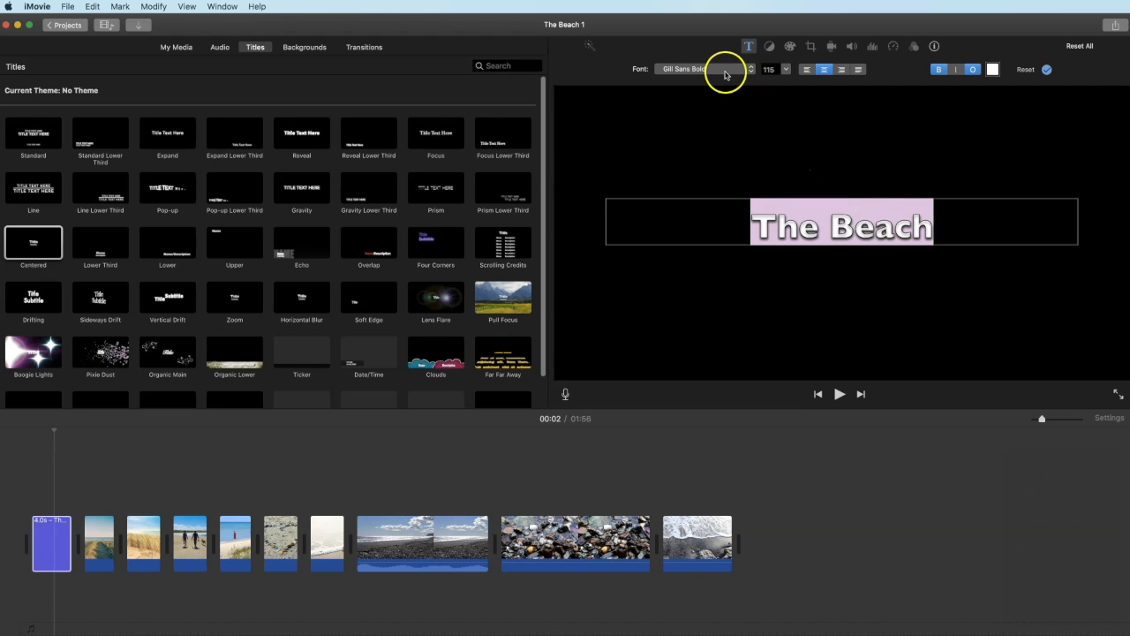
click(748, 71)
click(753, 71)
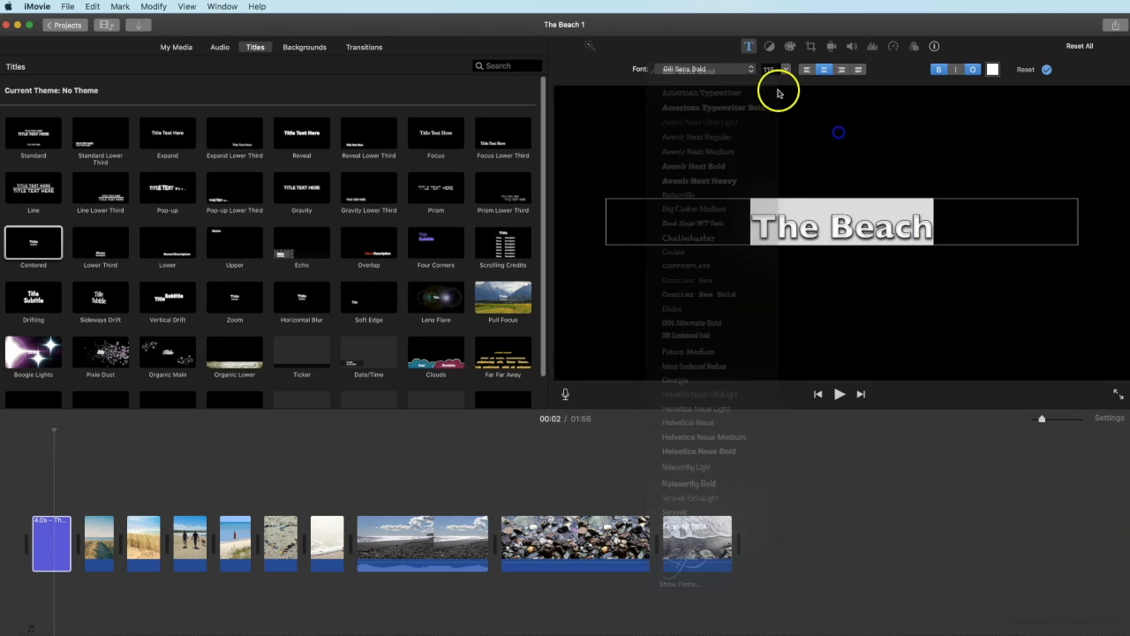
click(784, 69)
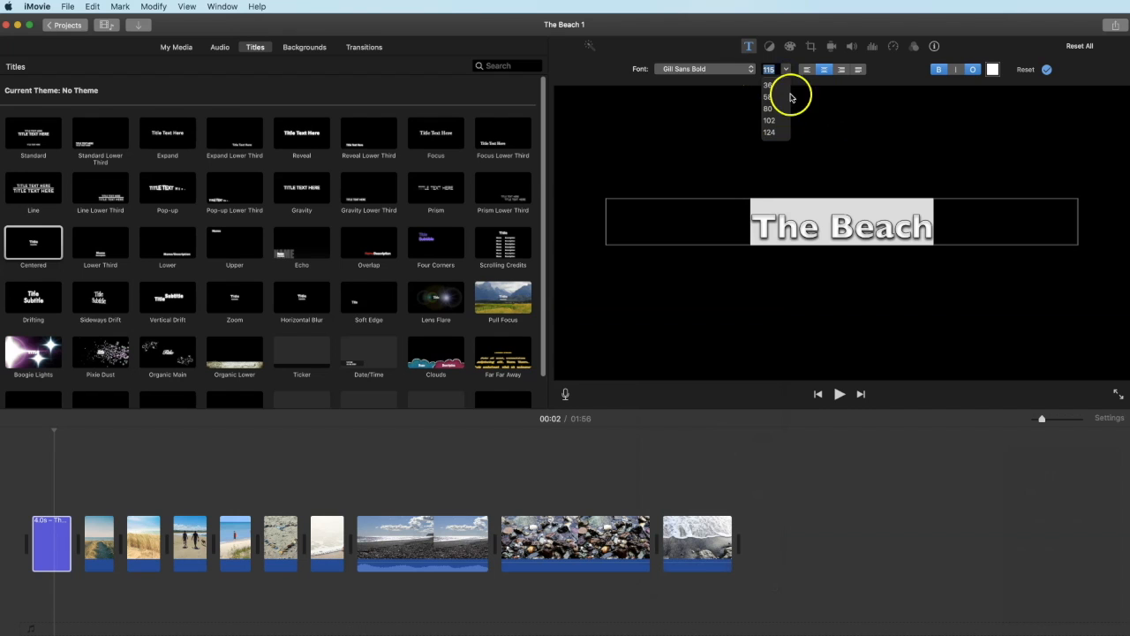
click(996, 71)
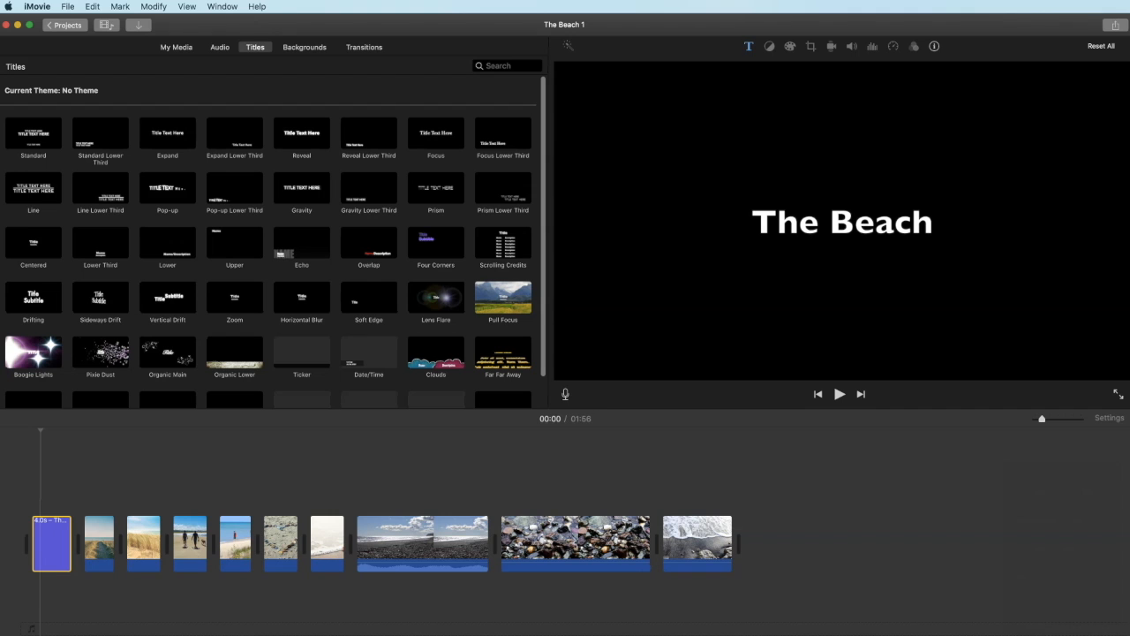
Step: Add Cross Dissolve transitions between the title and the first clip and between all the following clips in the timeline
click(366, 48)
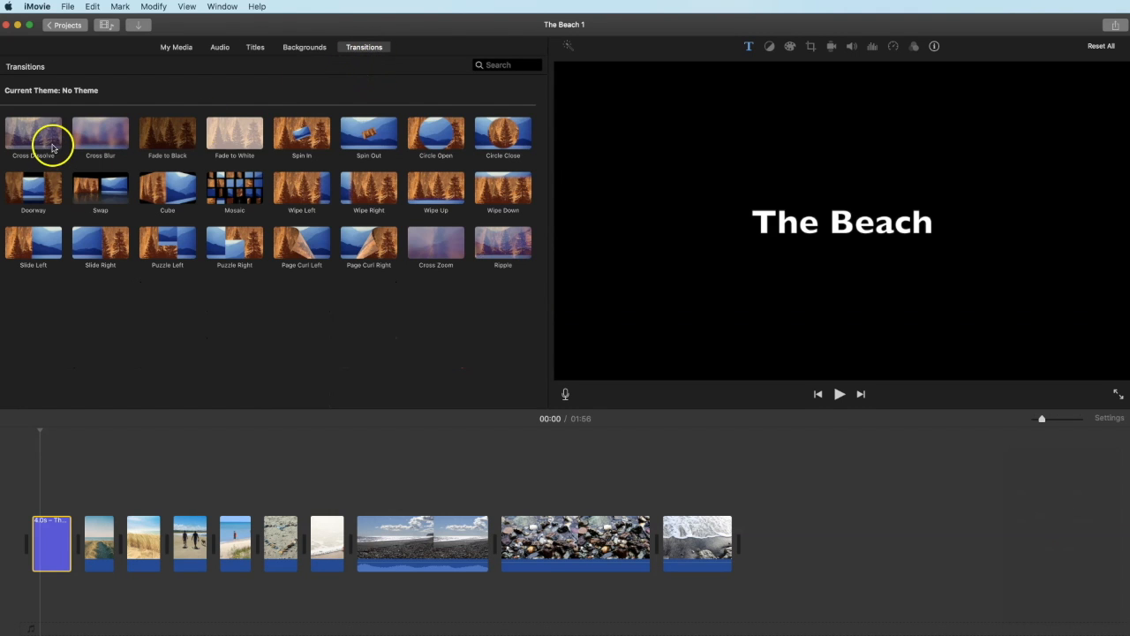
drag(51, 147, 78, 541)
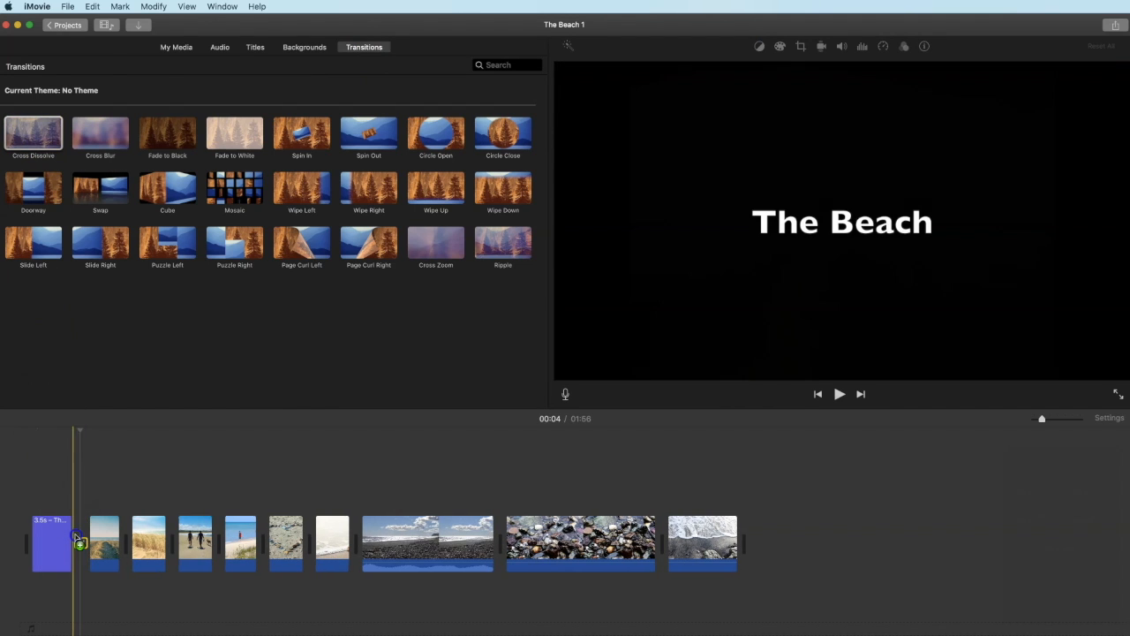
drag(45, 132, 128, 540)
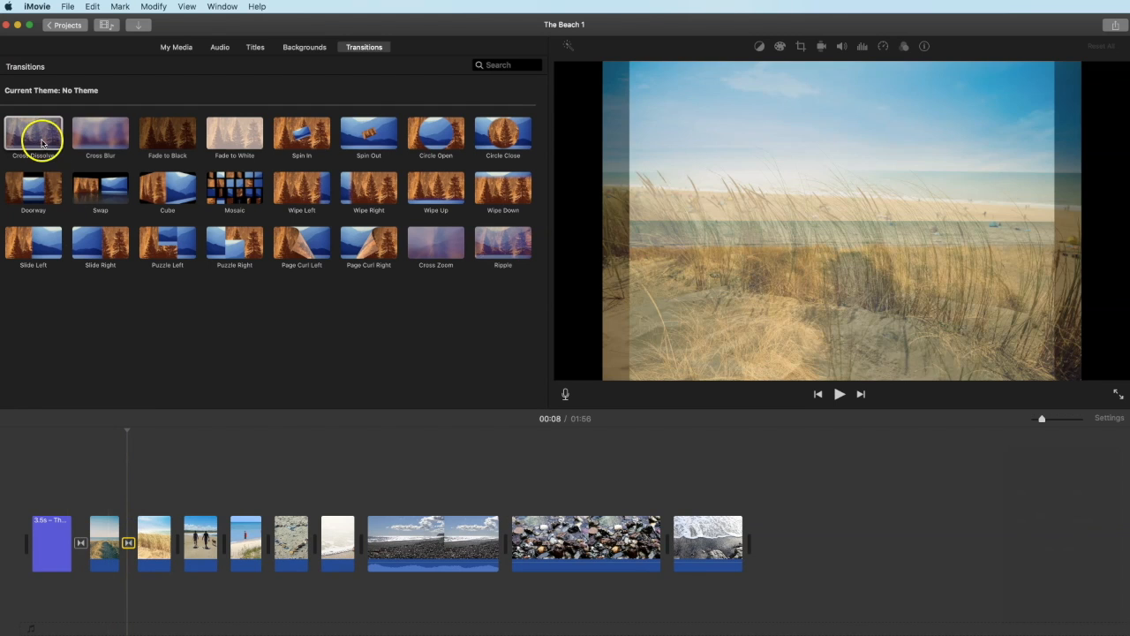
drag(42, 143, 181, 539)
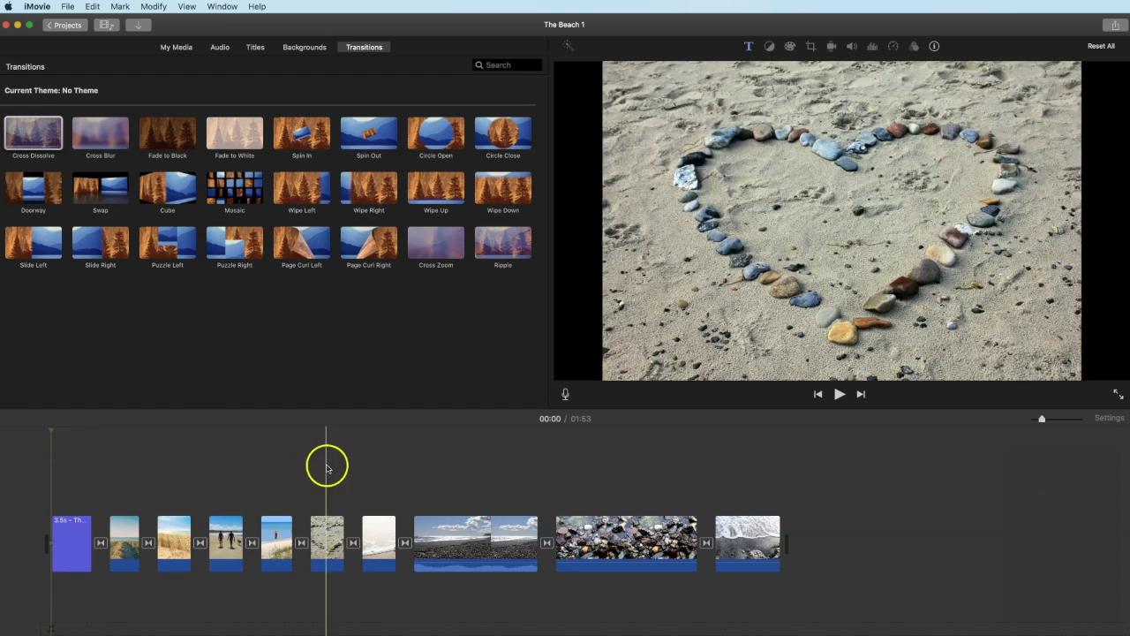
Step: Set the seashell photo's crop style to Crop to Fill and shift the crop frame slightly downward
click(373, 523)
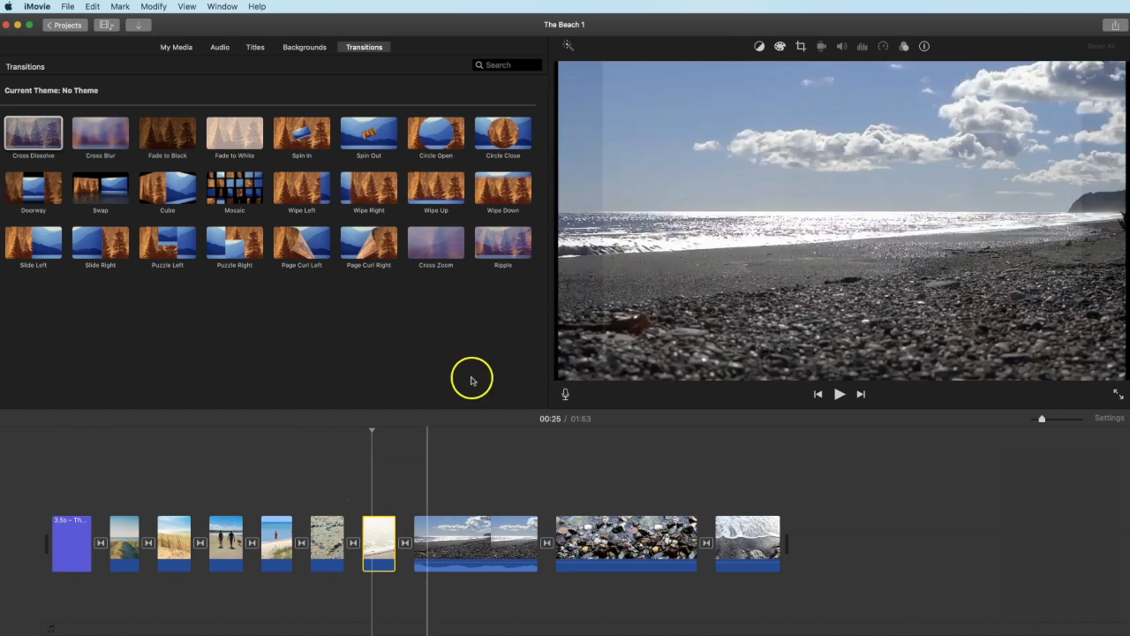
click(801, 46)
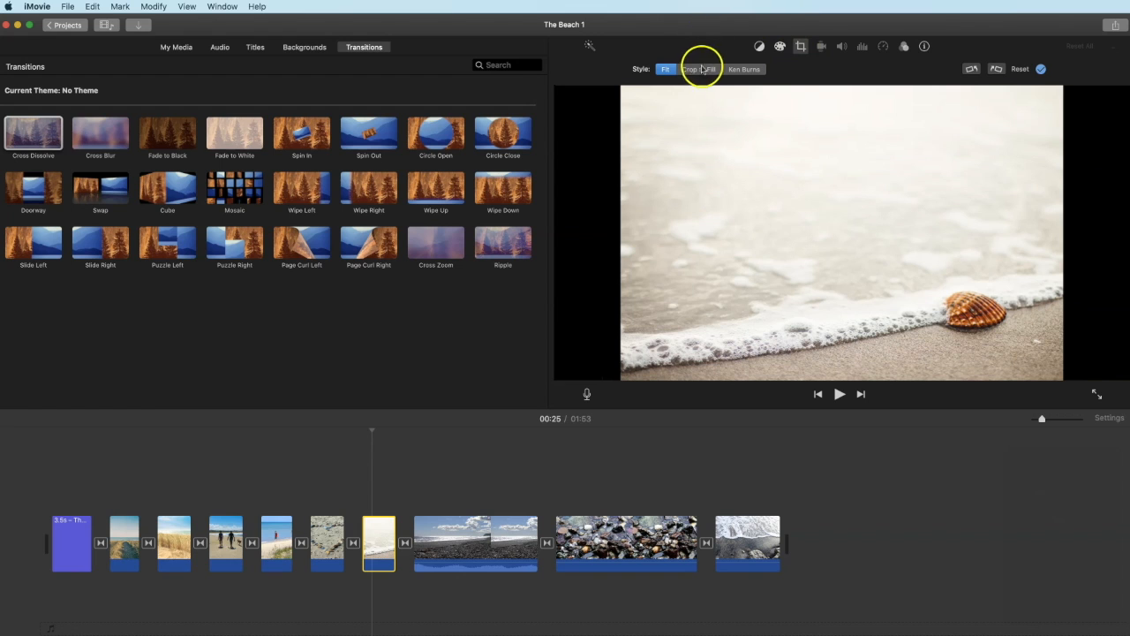
click(699, 73)
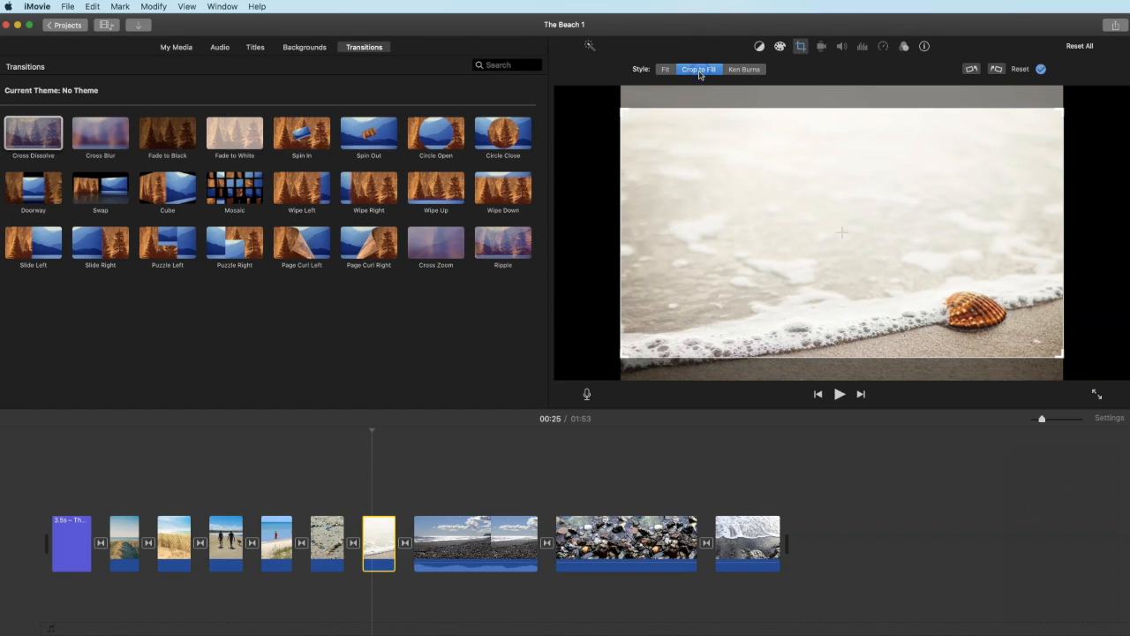
drag(727, 258, 728, 276)
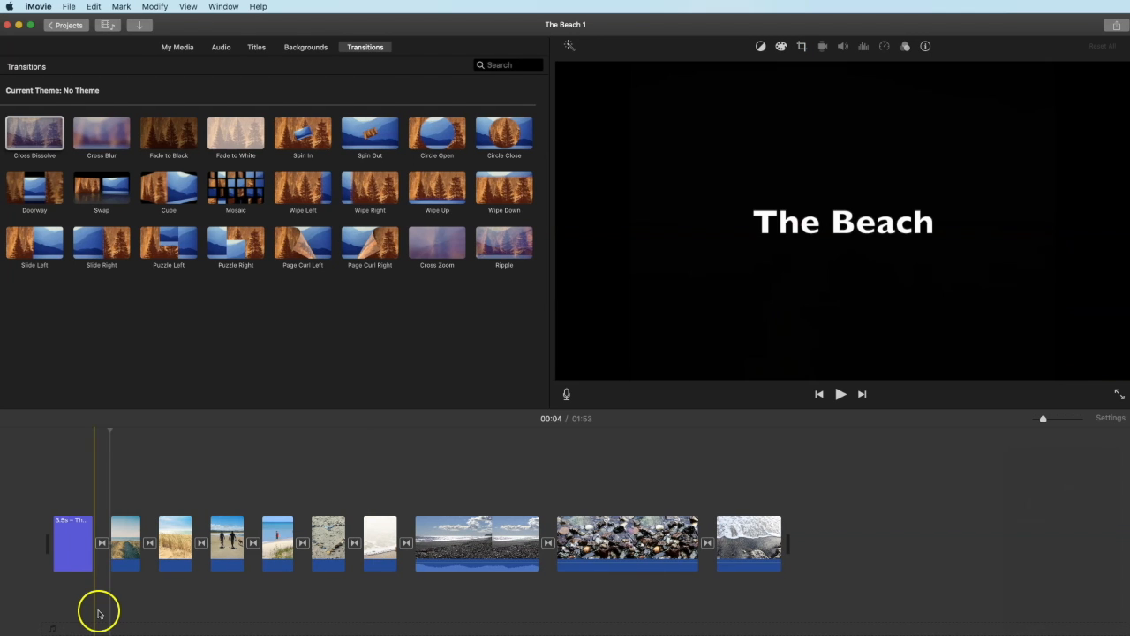
Step: Apply the Ken Burns style to the beach path photo and lower its Start frame to the photo's bottom edge
click(128, 554)
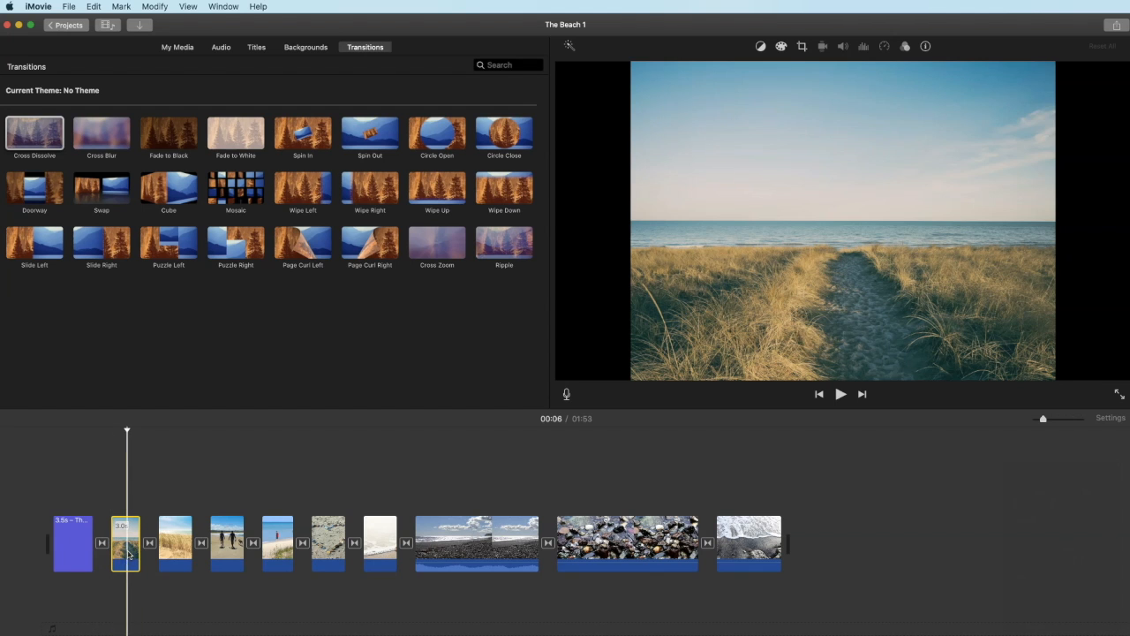
click(801, 48)
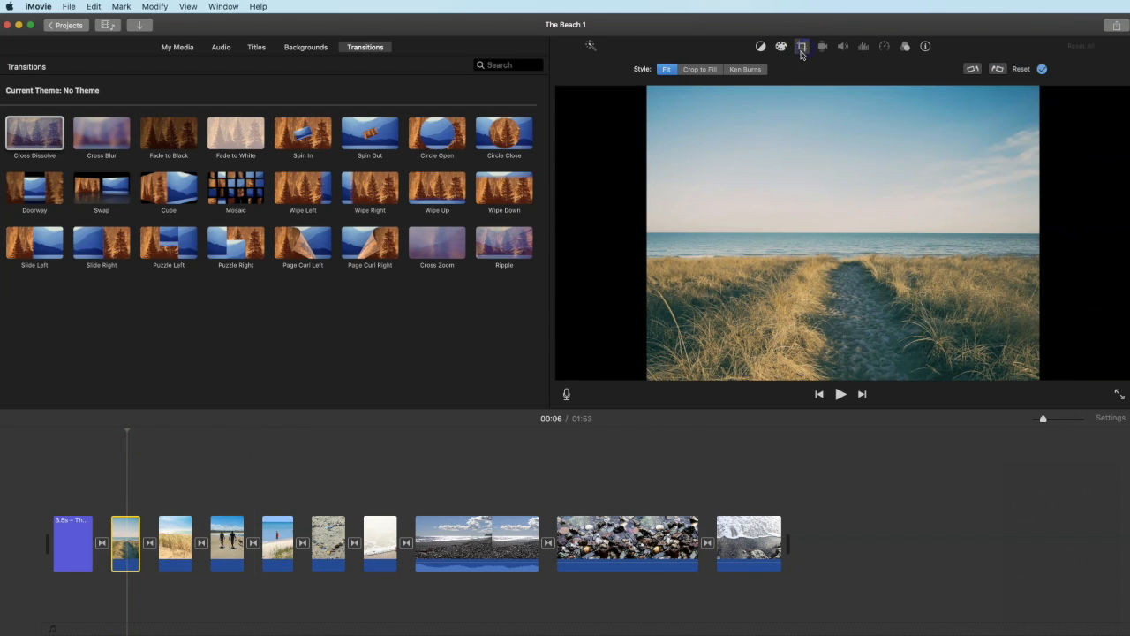
click(754, 73)
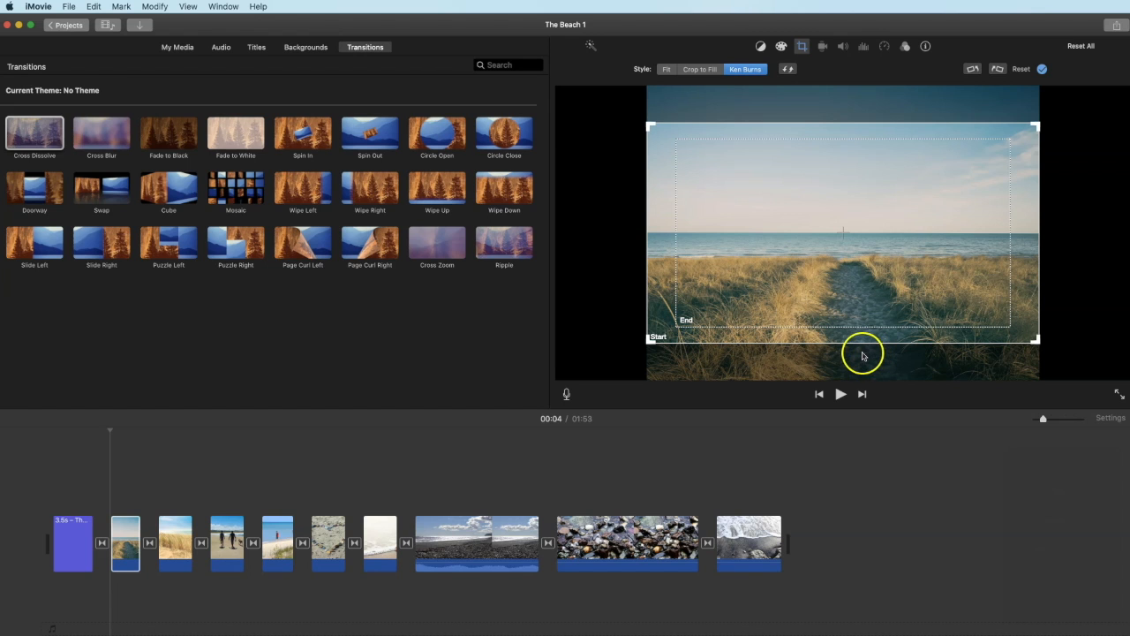
drag(844, 346, 846, 379)
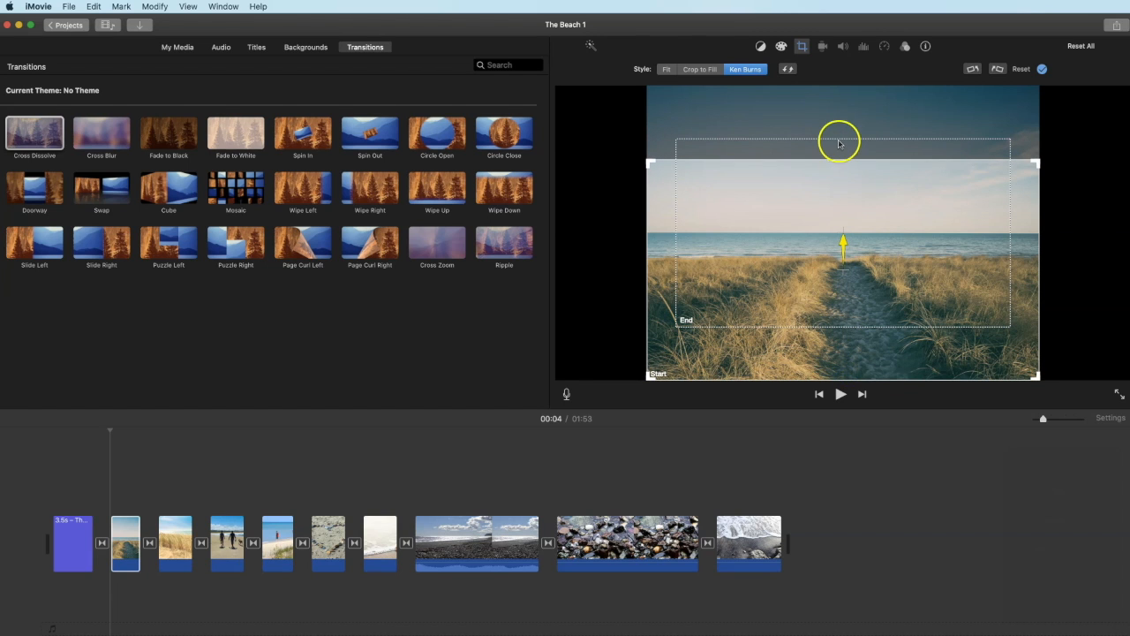
click(839, 141)
drag(840, 143, 841, 124)
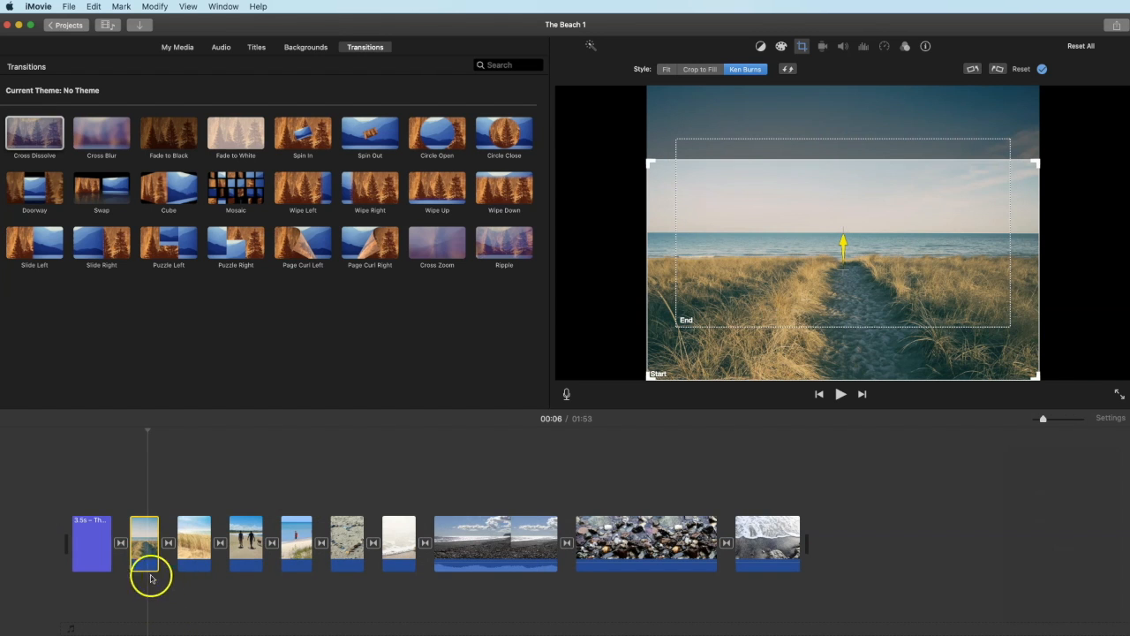
Step: Lengthen the beach path photo in the timeline and play the movie from the opening title
drag(157, 538, 185, 536)
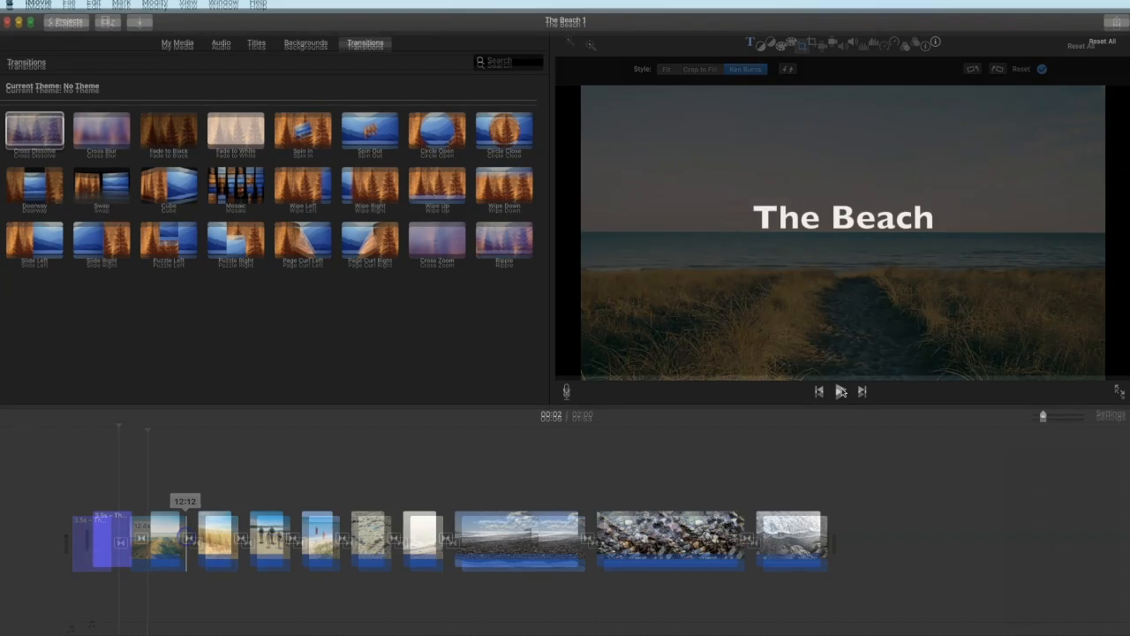
click(841, 392)
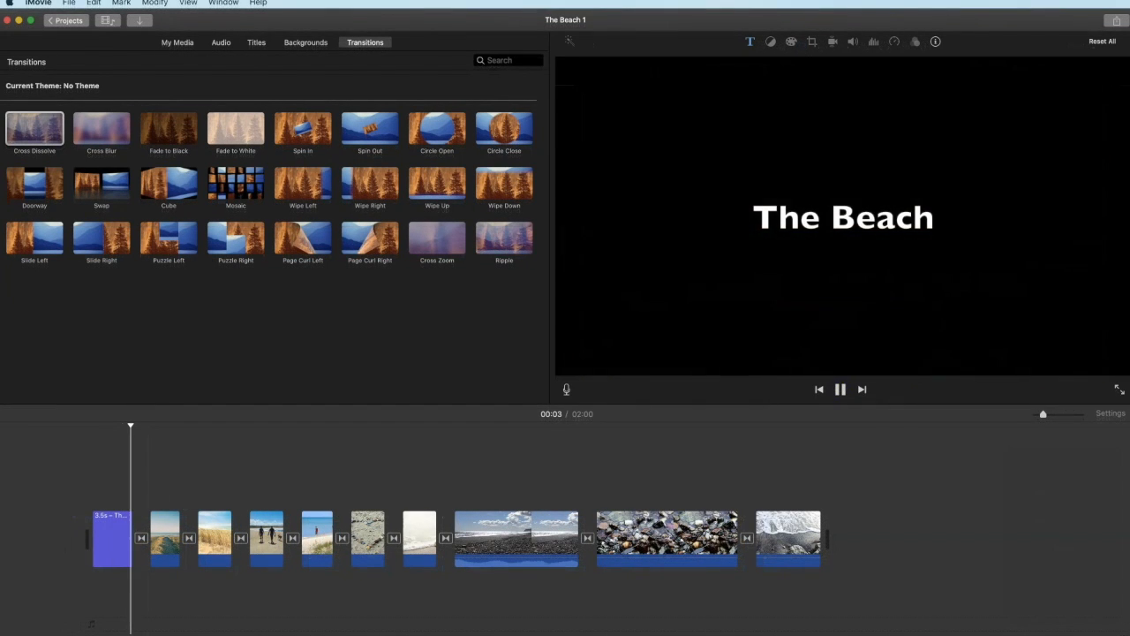